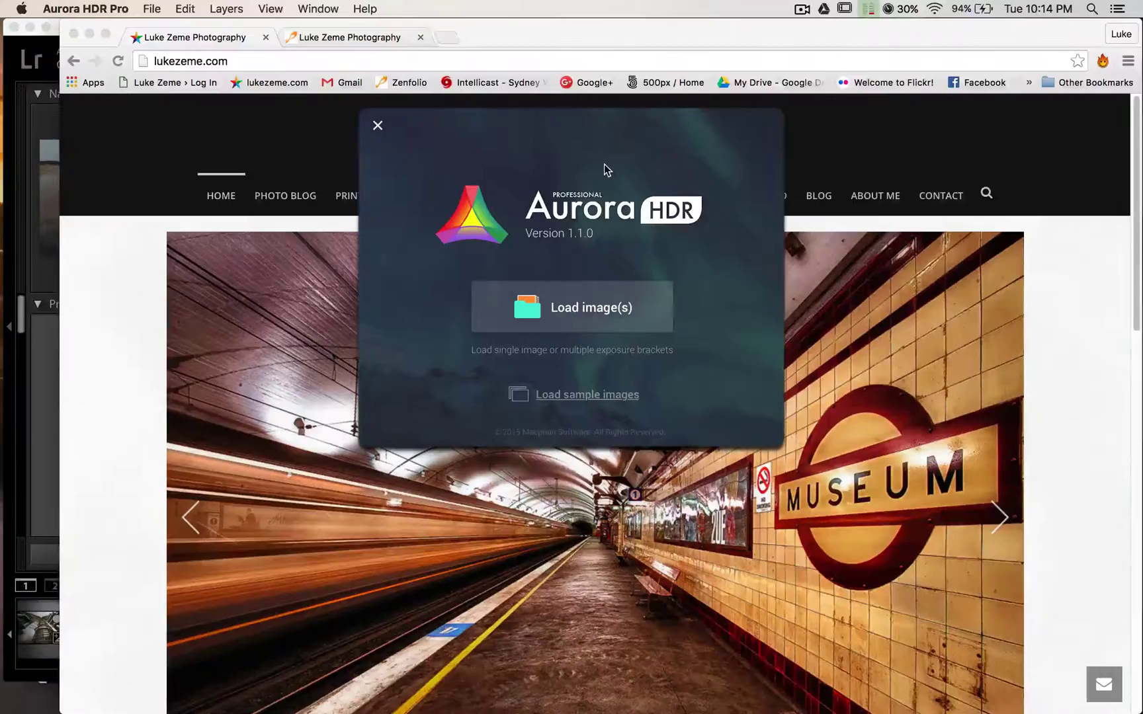
Show all open windows at once, including Preview, Lightroom's Develop module and the browser
{"action": "key", "text": "ctrl+Up"}
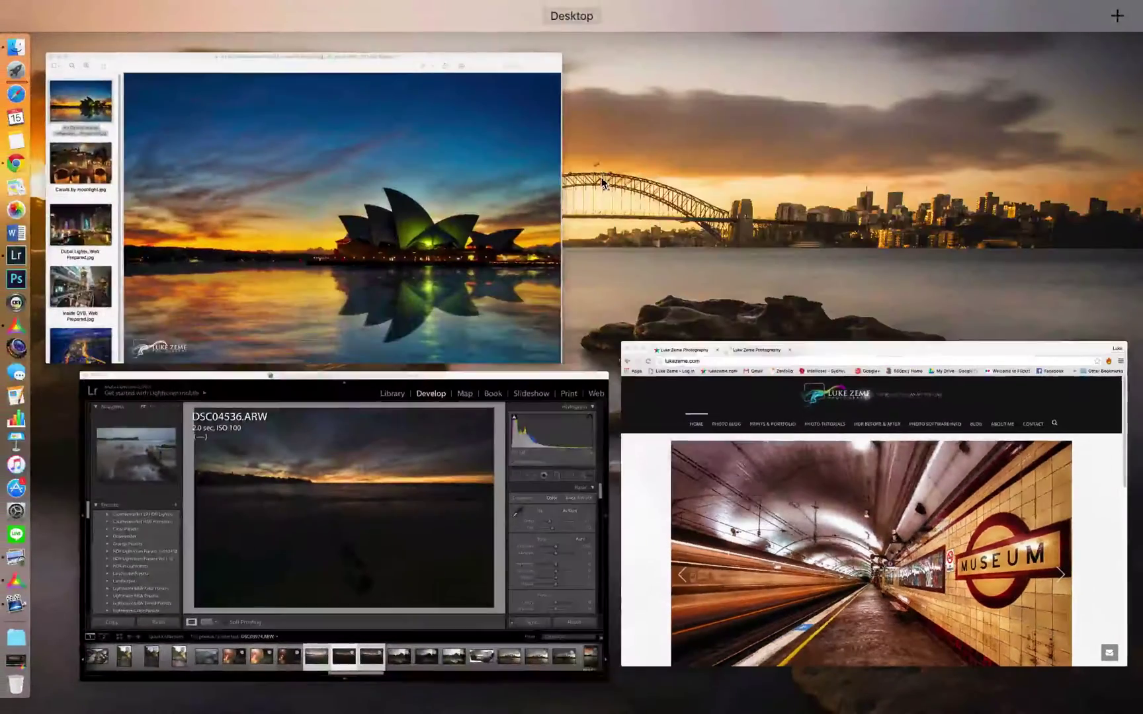
Bring Preview forward and step through the photos from Canals by moonlight to The Rijksmuseum
{"action": "left_click", "coordinate": [334, 162]}
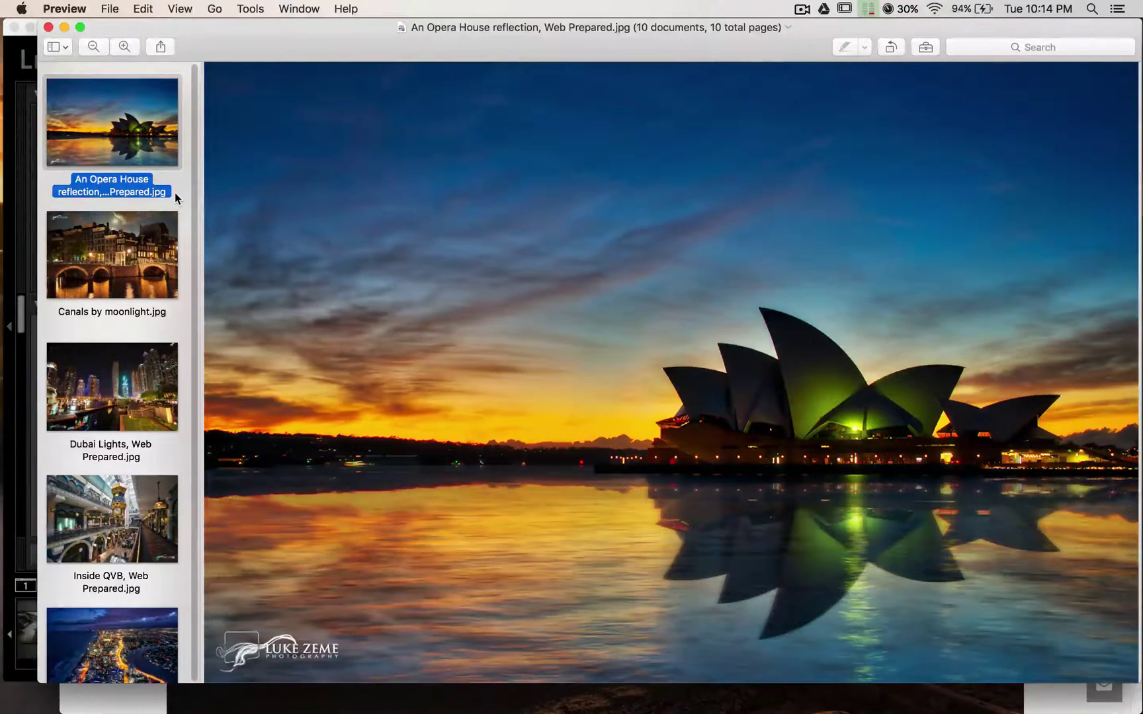
{"action": "key", "text": "Down"}
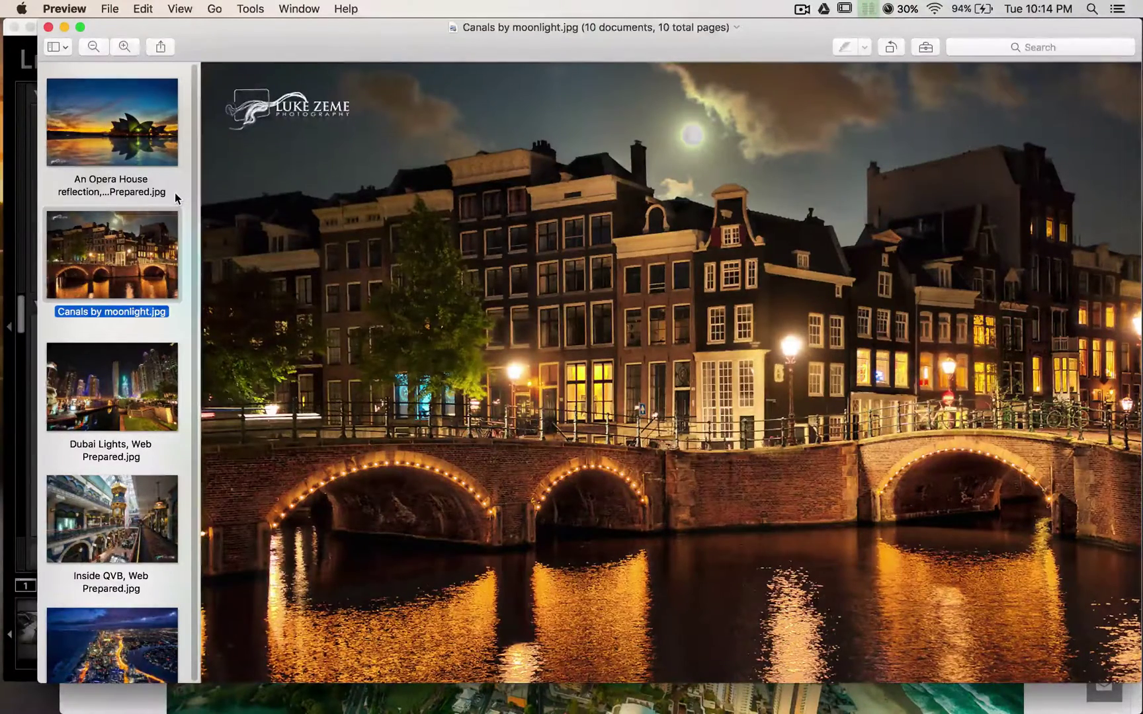
{"action": "key", "text": "Down"}
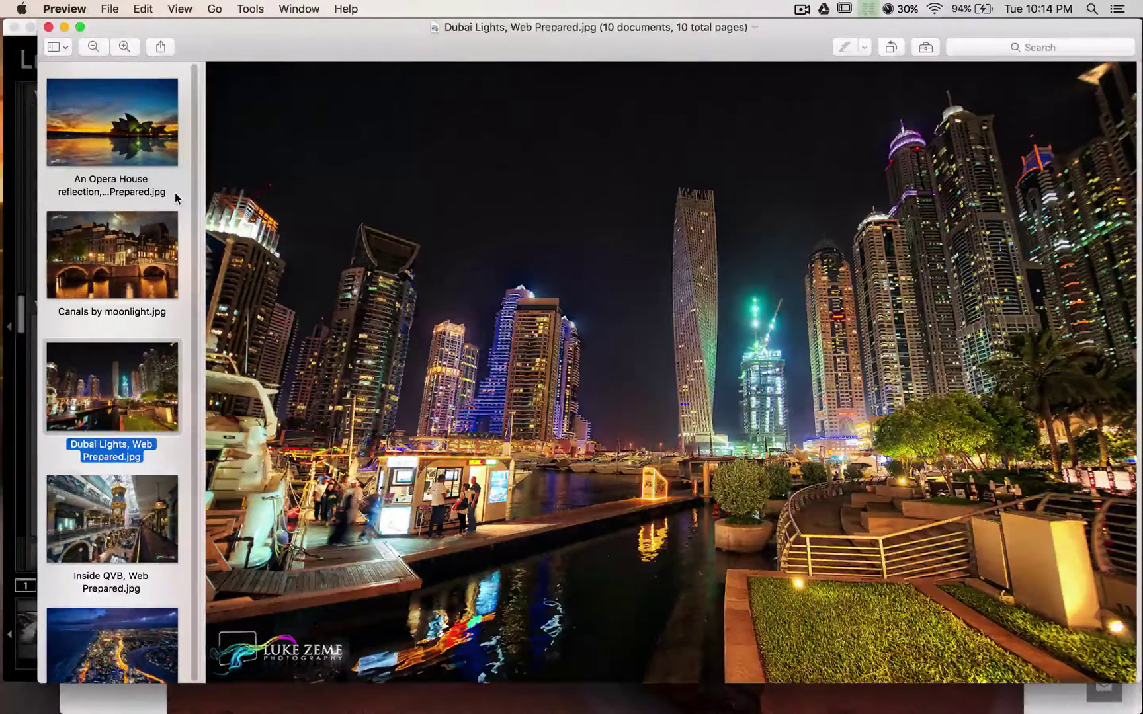
{"action": "key", "text": "Down"}
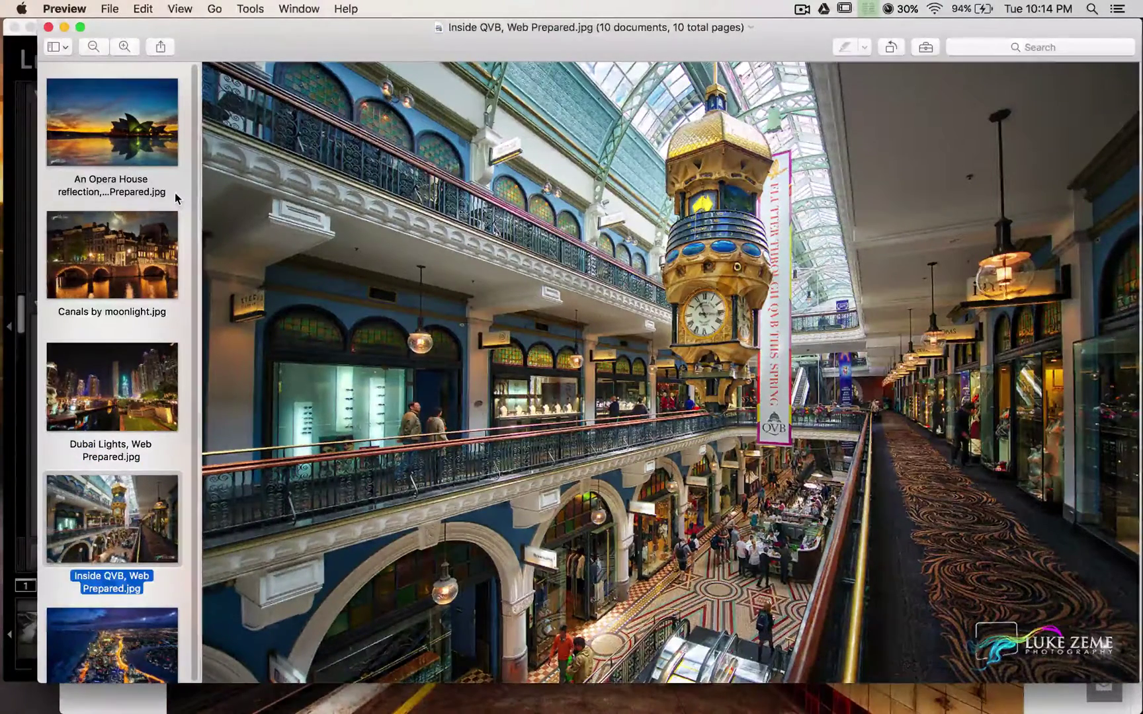
{"action": "key", "text": "Down"}
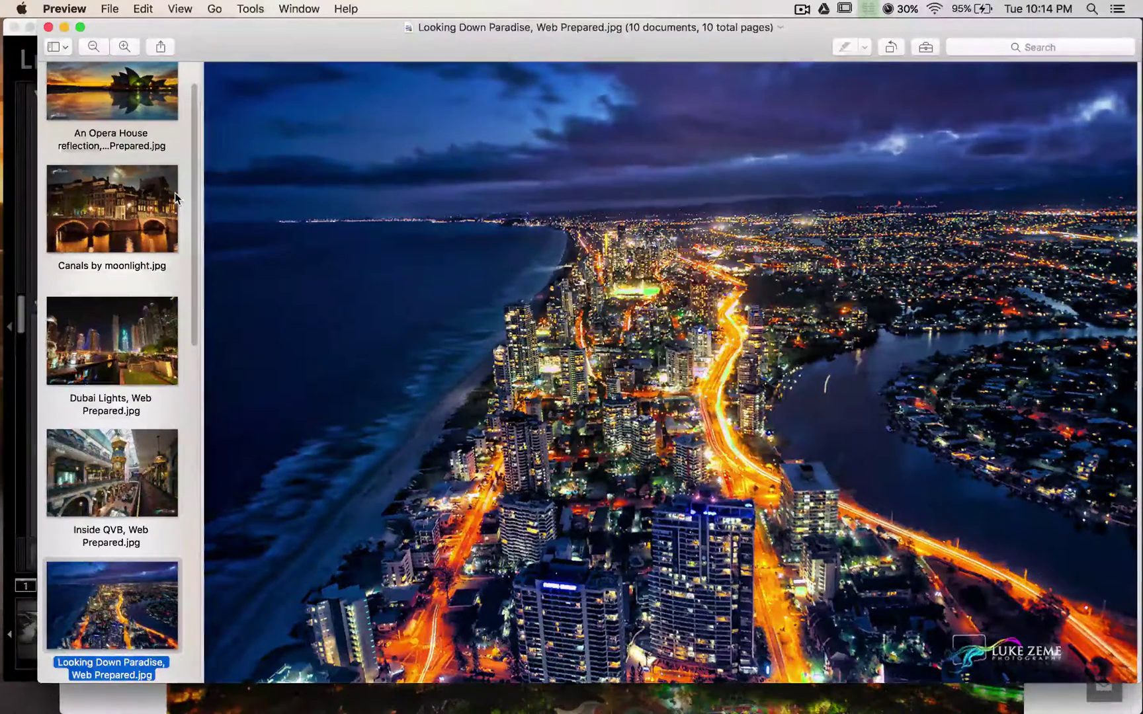
{"action": "key", "text": "Down"}
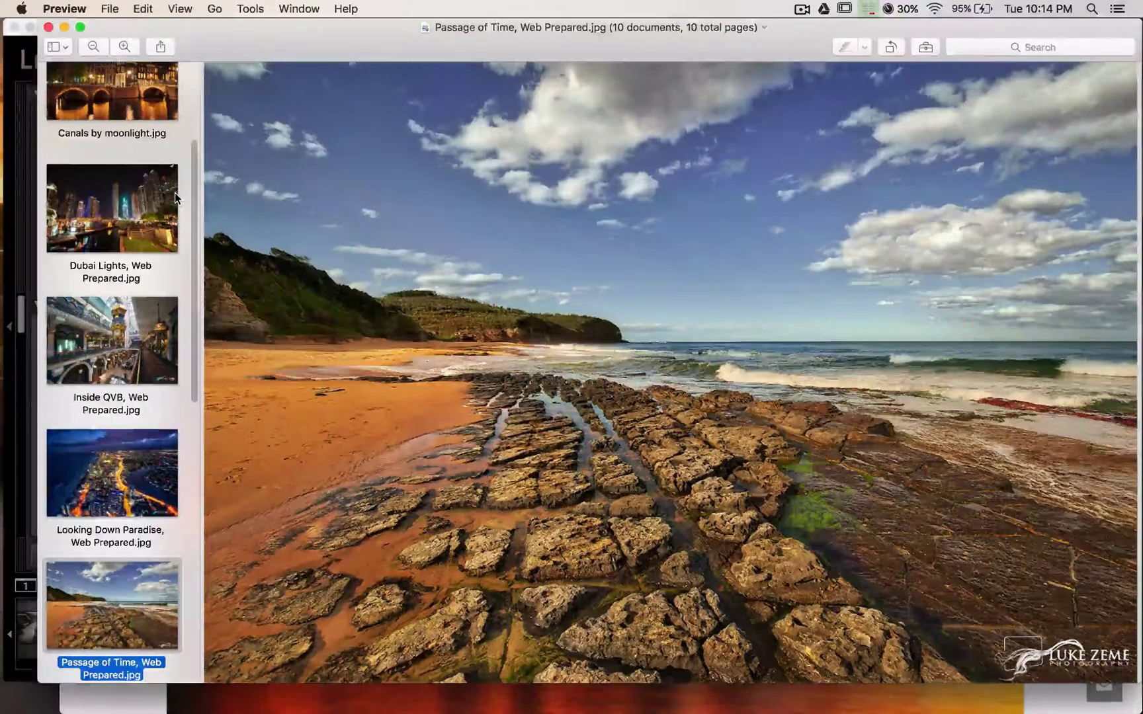
{"action": "key", "text": "Down"}
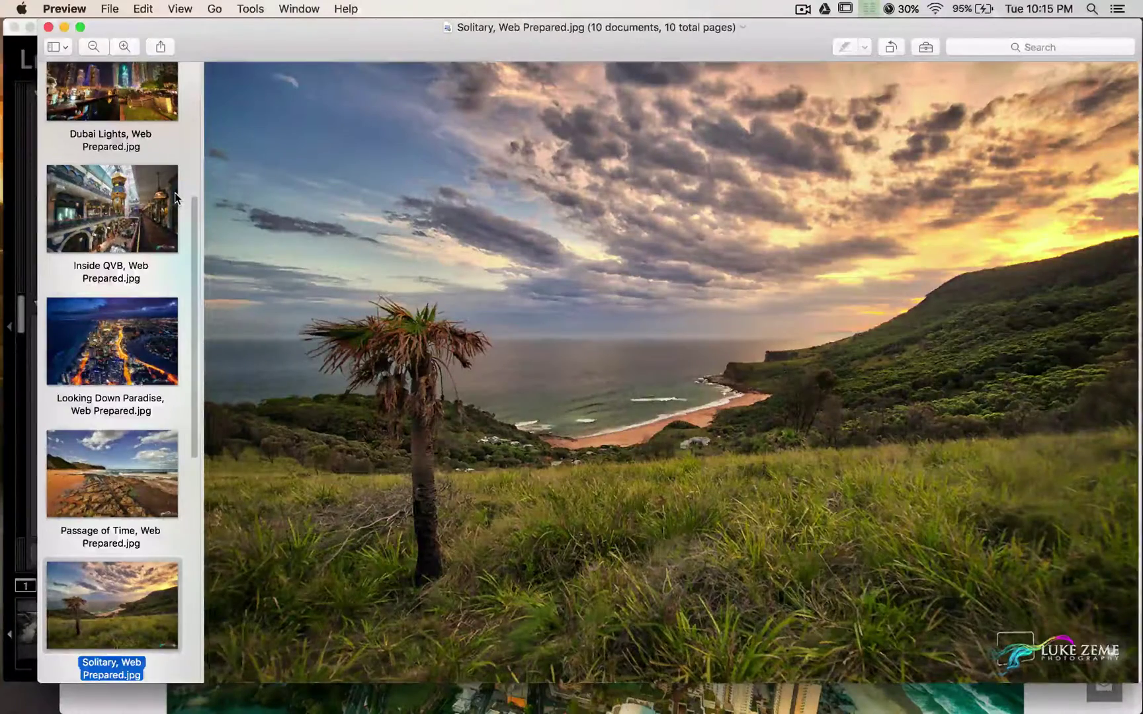
{"action": "key", "text": "Down"}
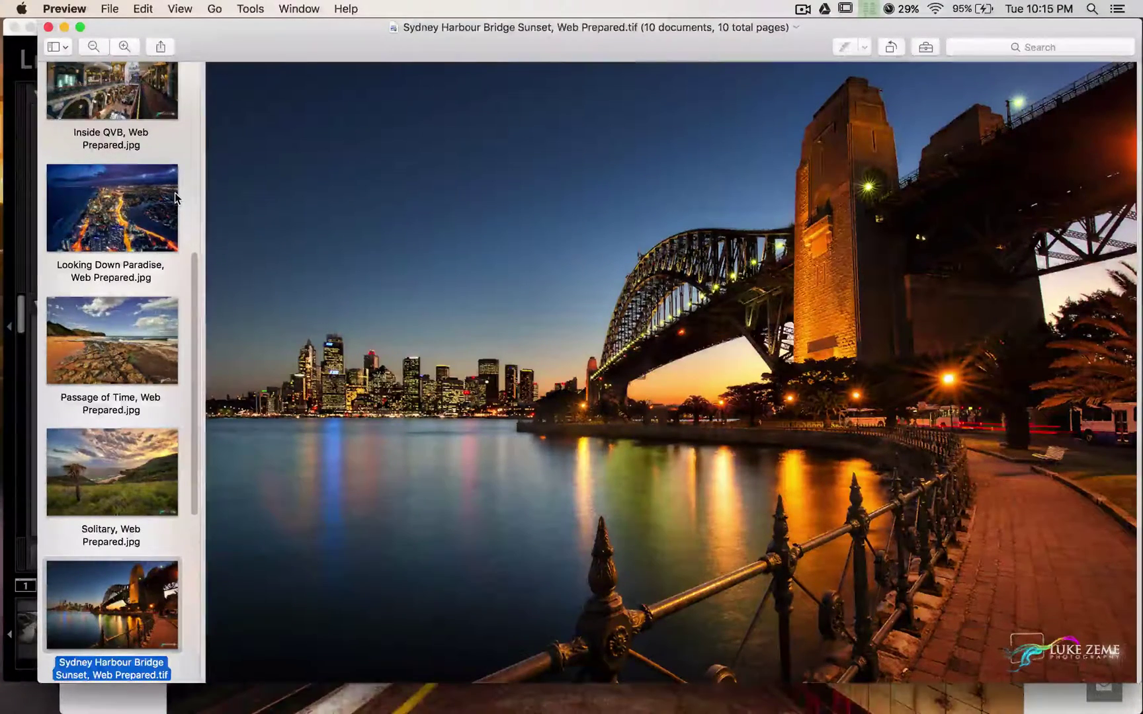
{"action": "key", "text": "Down"}
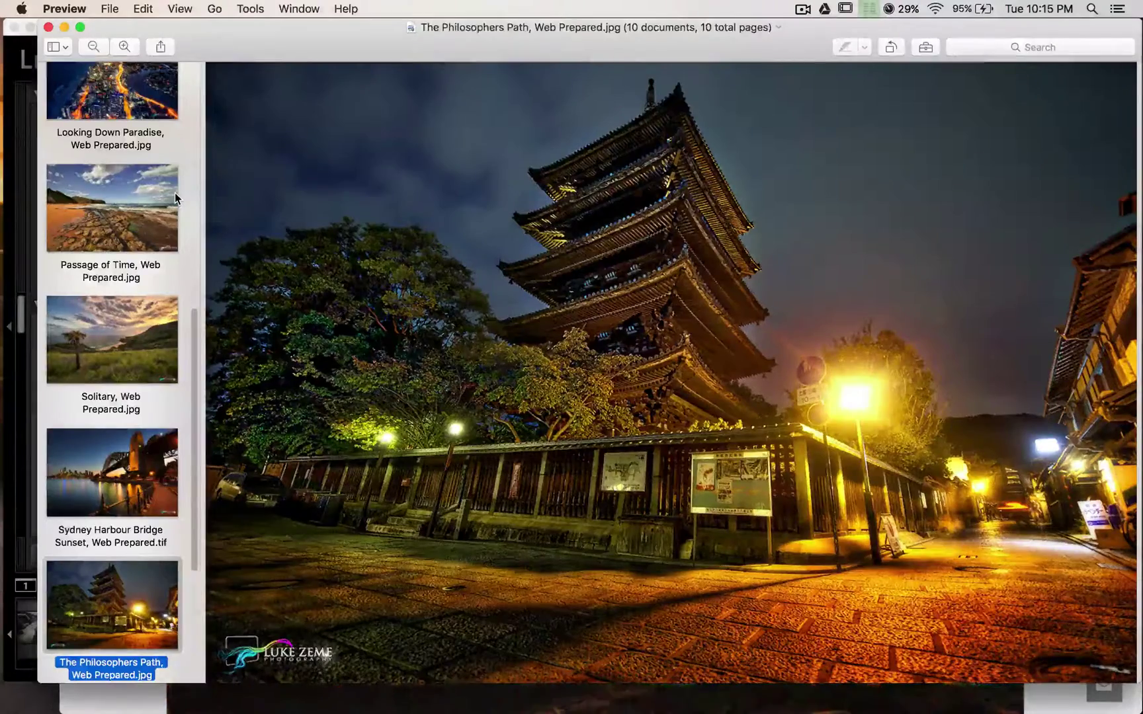
{"action": "key", "text": "Down"}
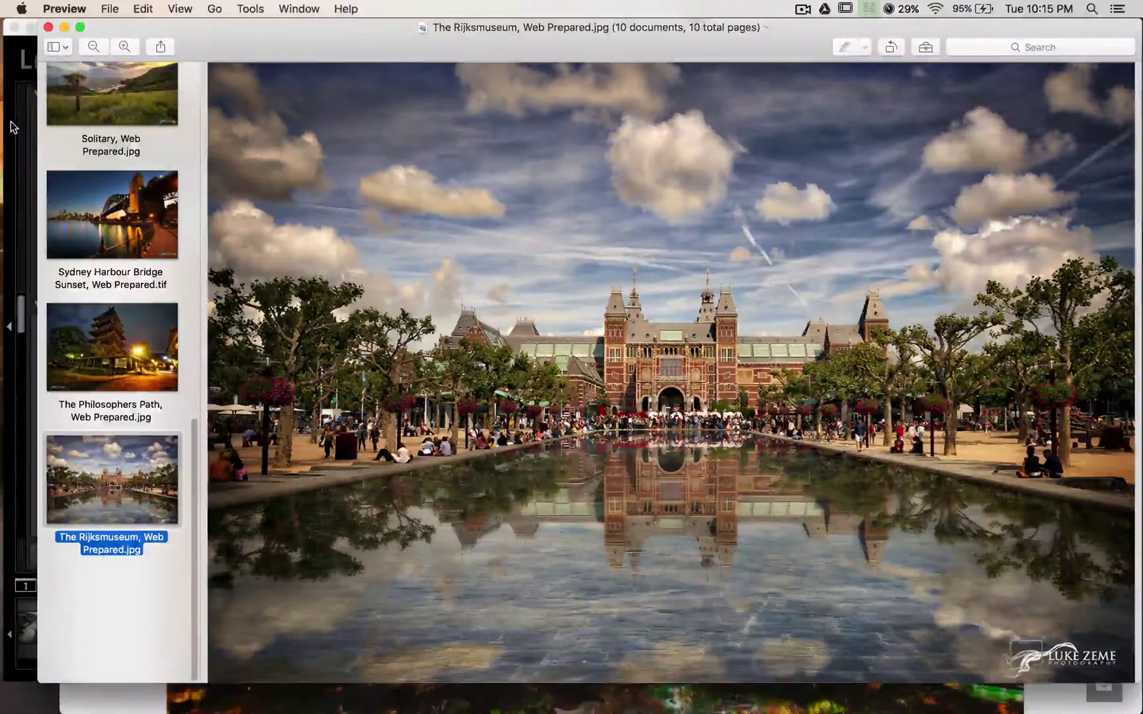
Switch to Lightroom and view the bracket exposures DSC04535 and DSC04537
{"action": "key", "text": "ctrl+Up"}
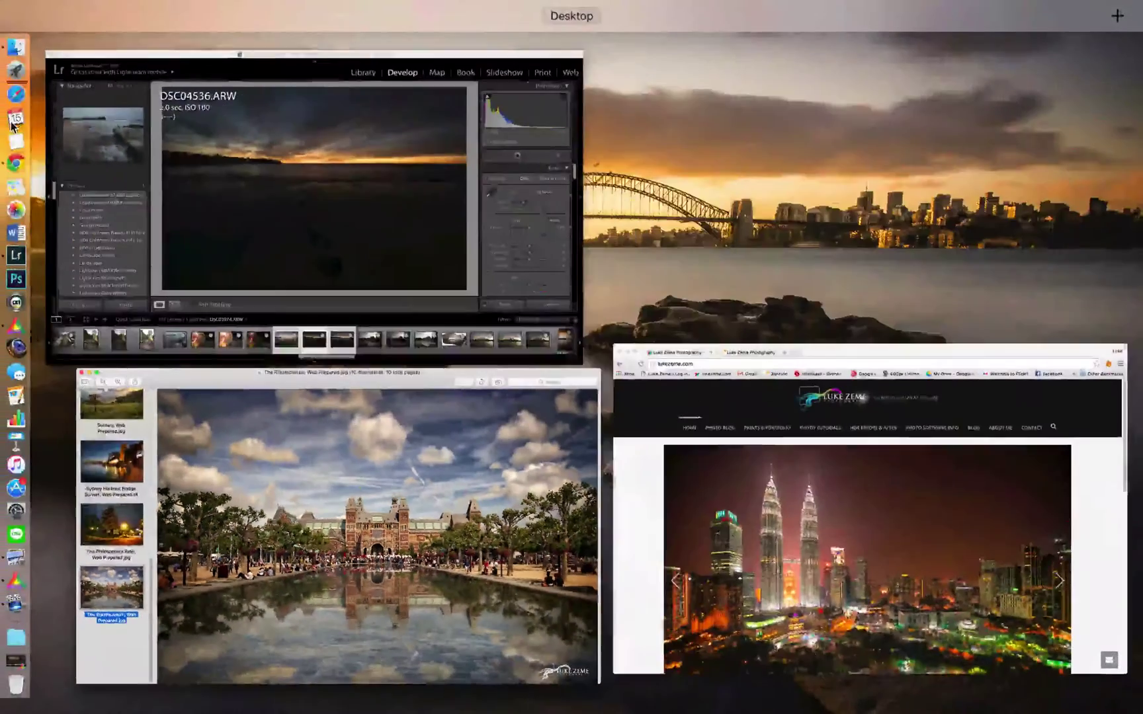
{"action": "left_click", "coordinate": [295, 60]}
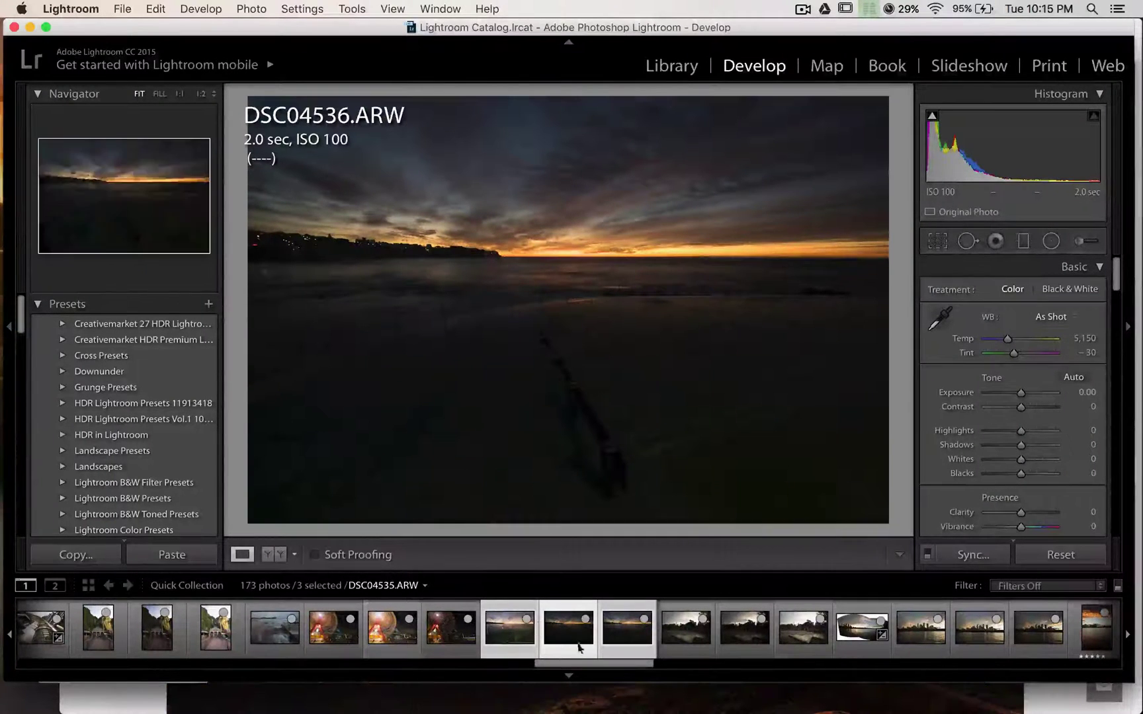
{"action": "left_click", "coordinate": [511, 635]}
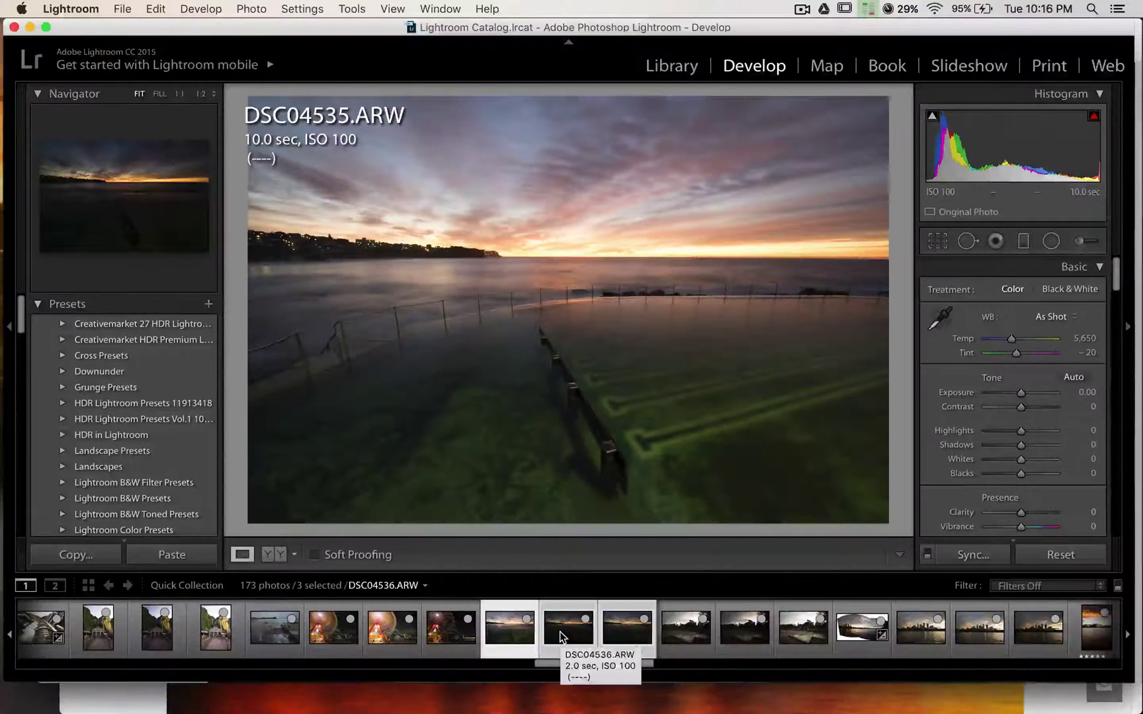
{"action": "key", "text": "Right"}
{"action": "key", "text": "Right"}
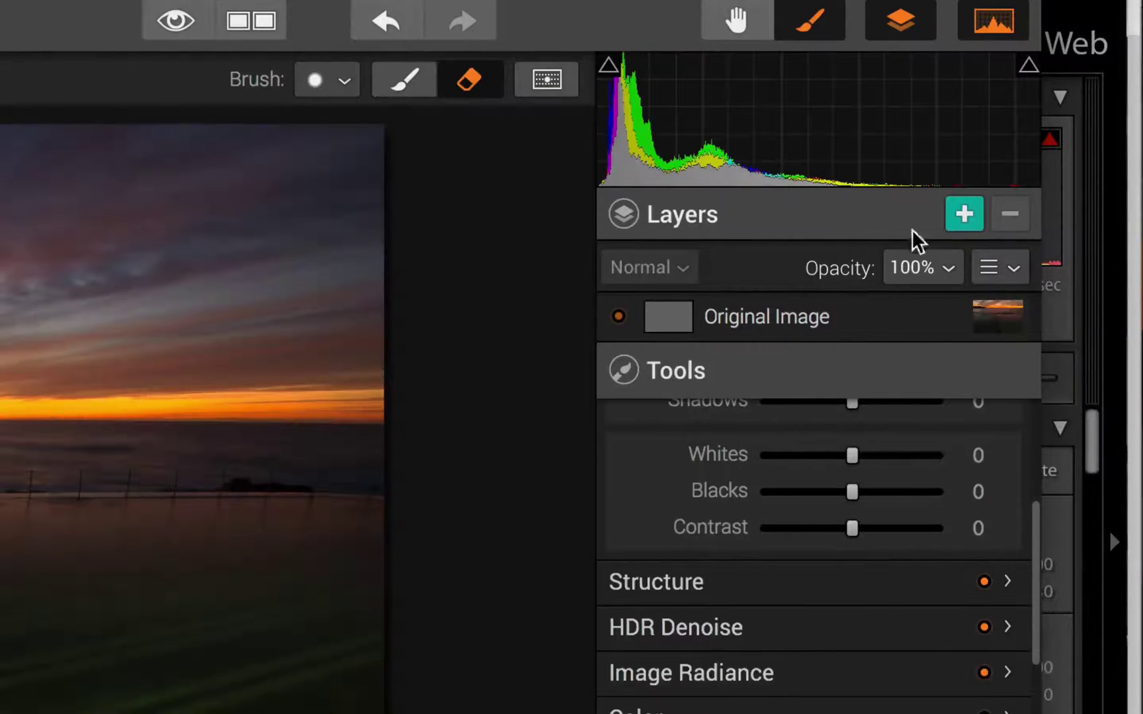
Add Layer 1 above Original Image and rename it Sky
{"action": "left_click", "coordinate": [964, 214]}
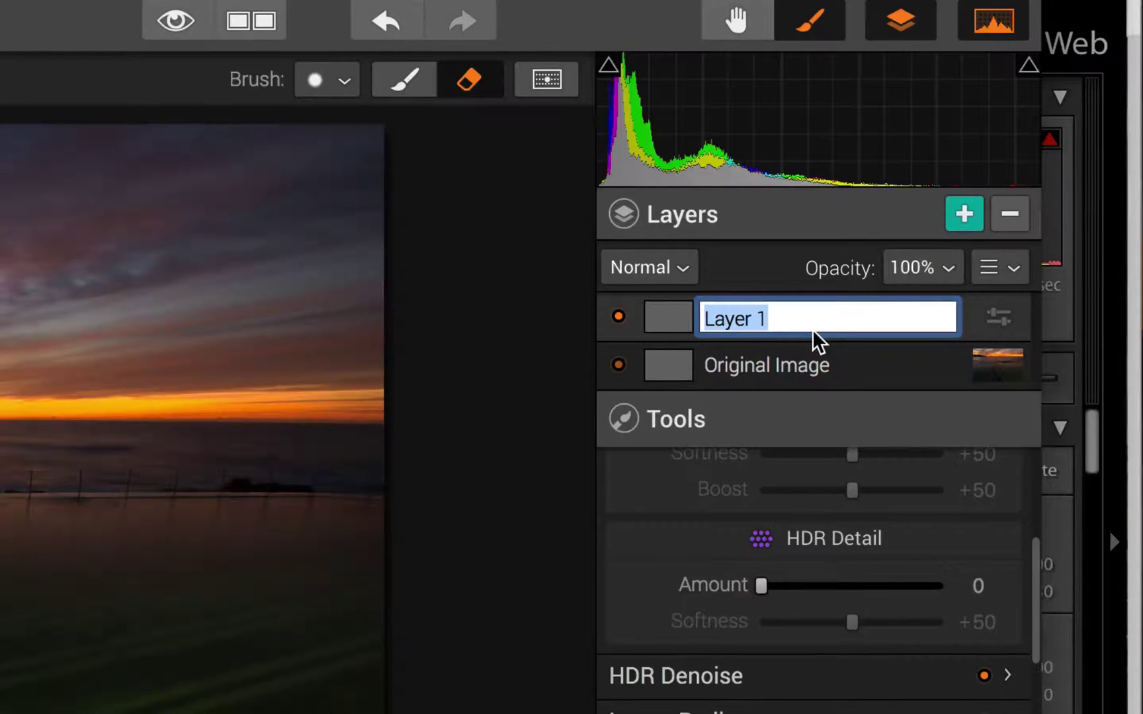
{"action": "type", "text": "Sky"}
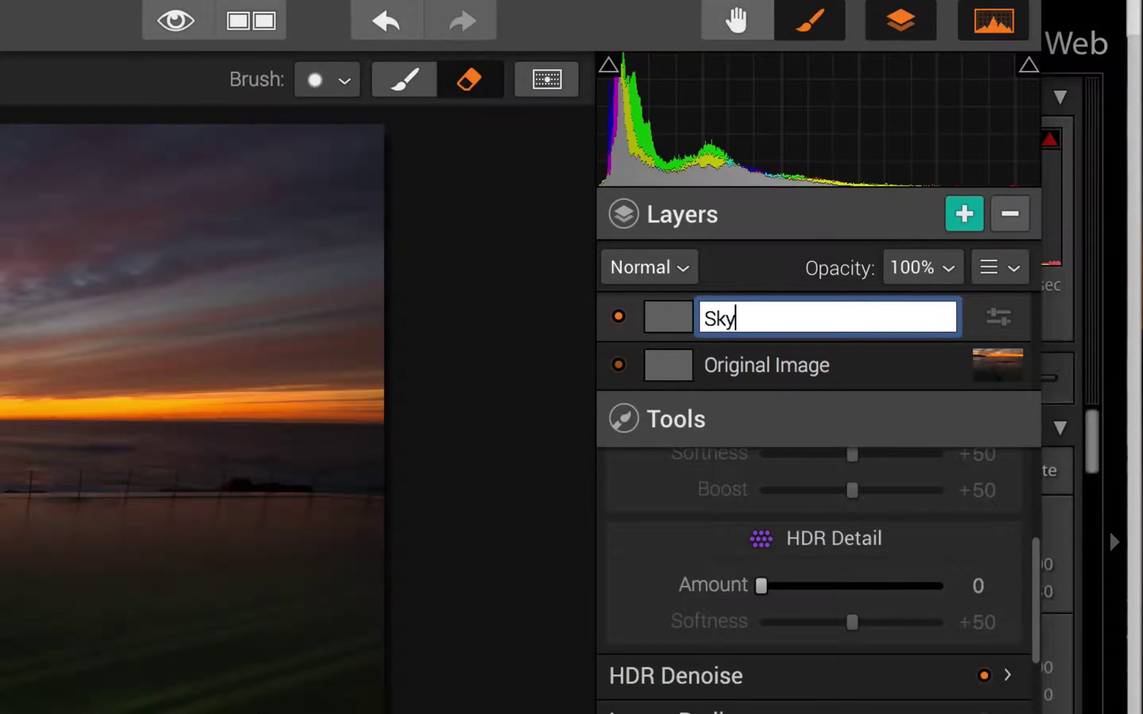
{"action": "key", "text": "Return"}
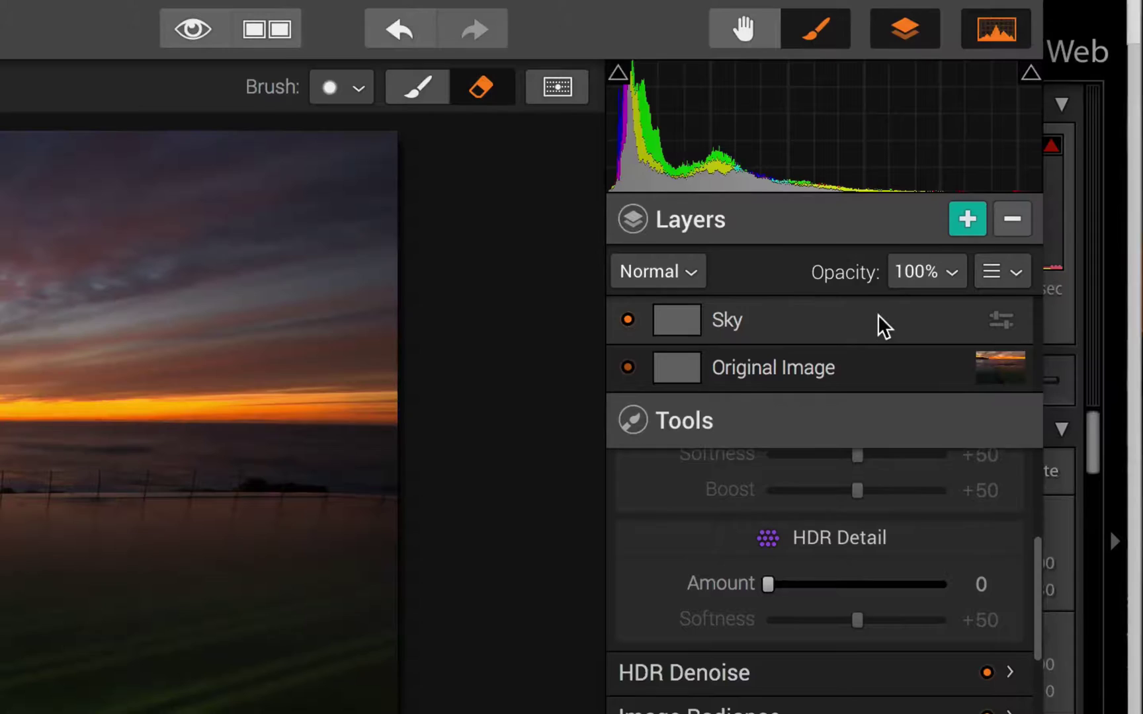
Set the Sky layer's source to HDR Frame 2 (EV +0.0) and its blend mode to Soft Light
{"action": "right_click", "coordinate": [839, 317]}
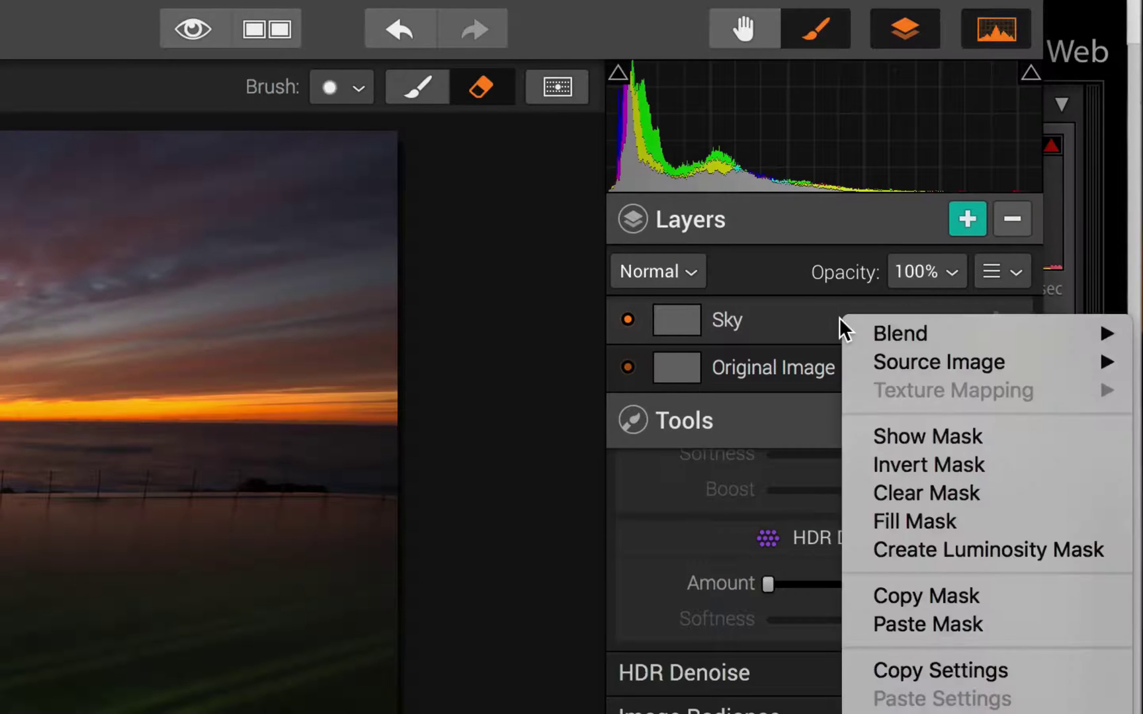
{"action": "mouse_move", "coordinate": [977, 367]}
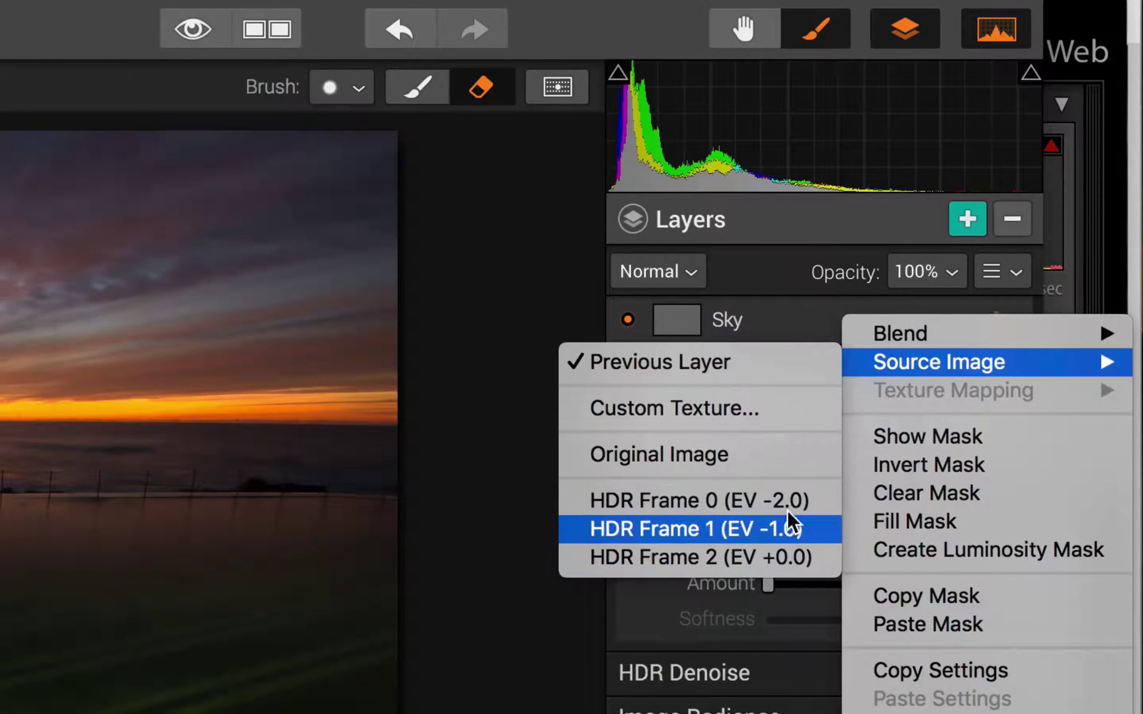
{"action": "left_click", "coordinate": [787, 563]}
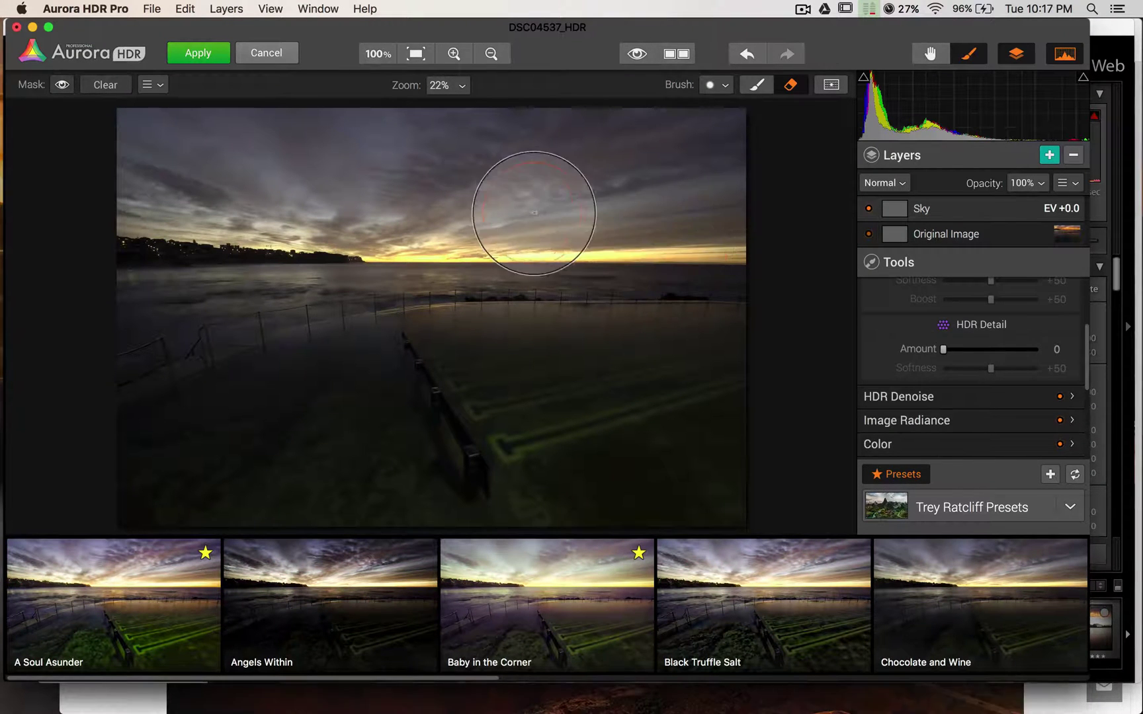
{"action": "left_click", "coordinate": [900, 185]}
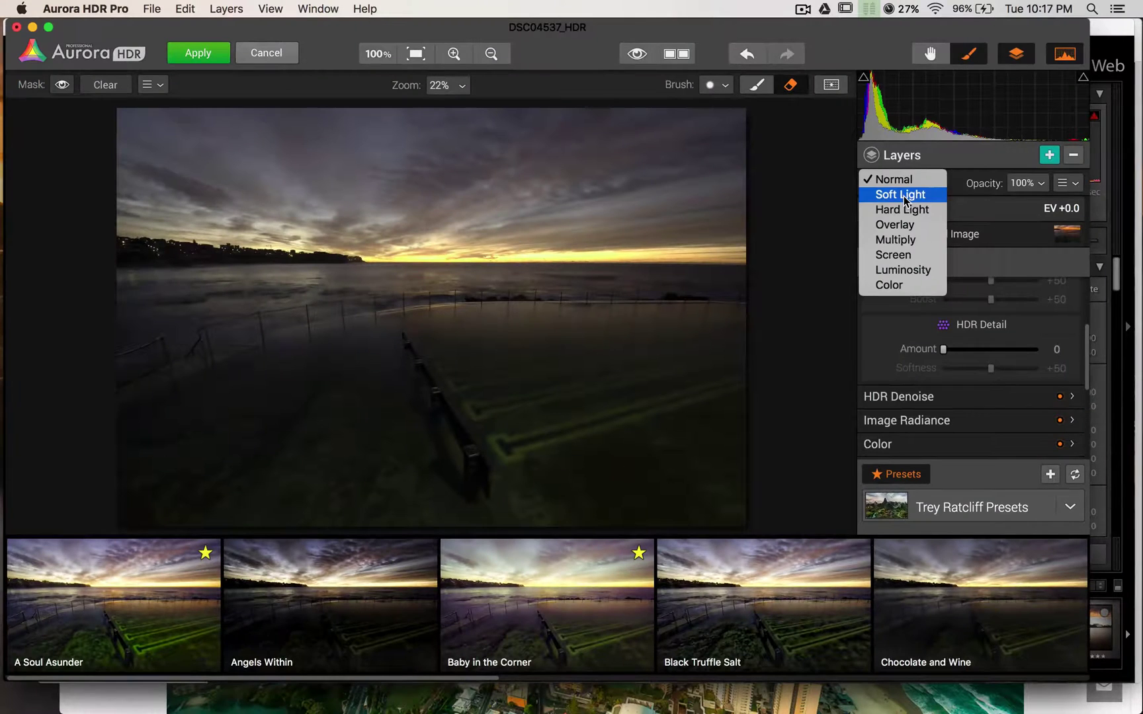
{"action": "left_click", "coordinate": [709, 118]}
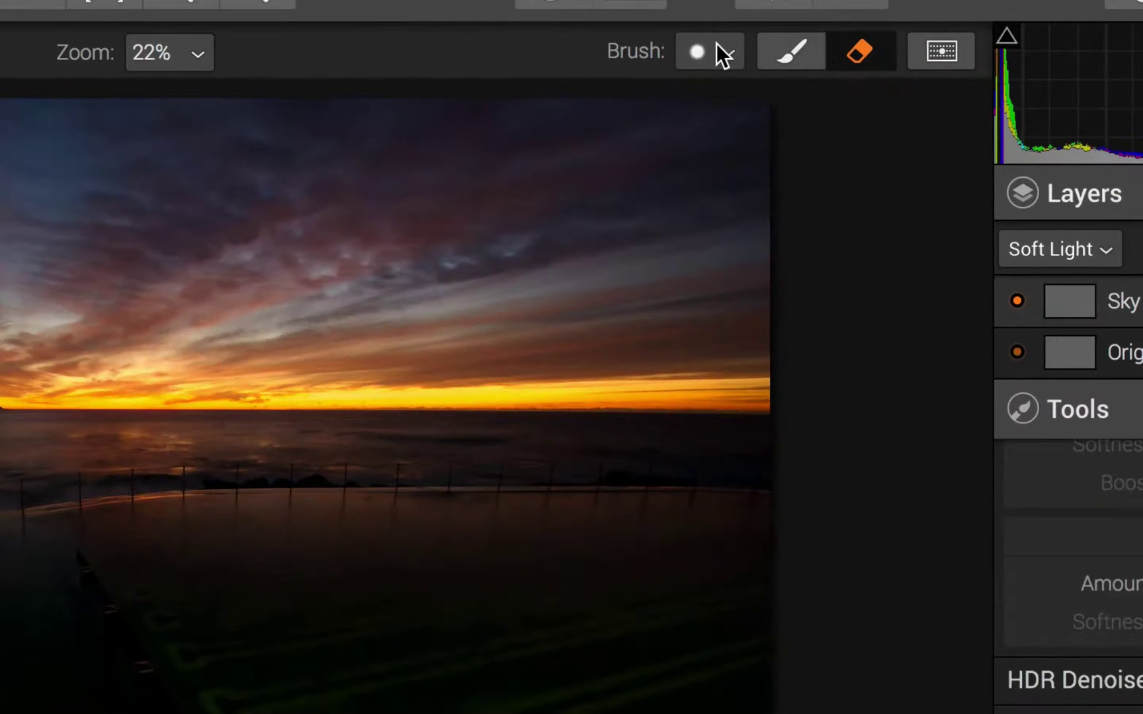
Set the mask brush to about size 285, opacity 73 and softness 59
{"action": "left_click", "coordinate": [720, 80]}
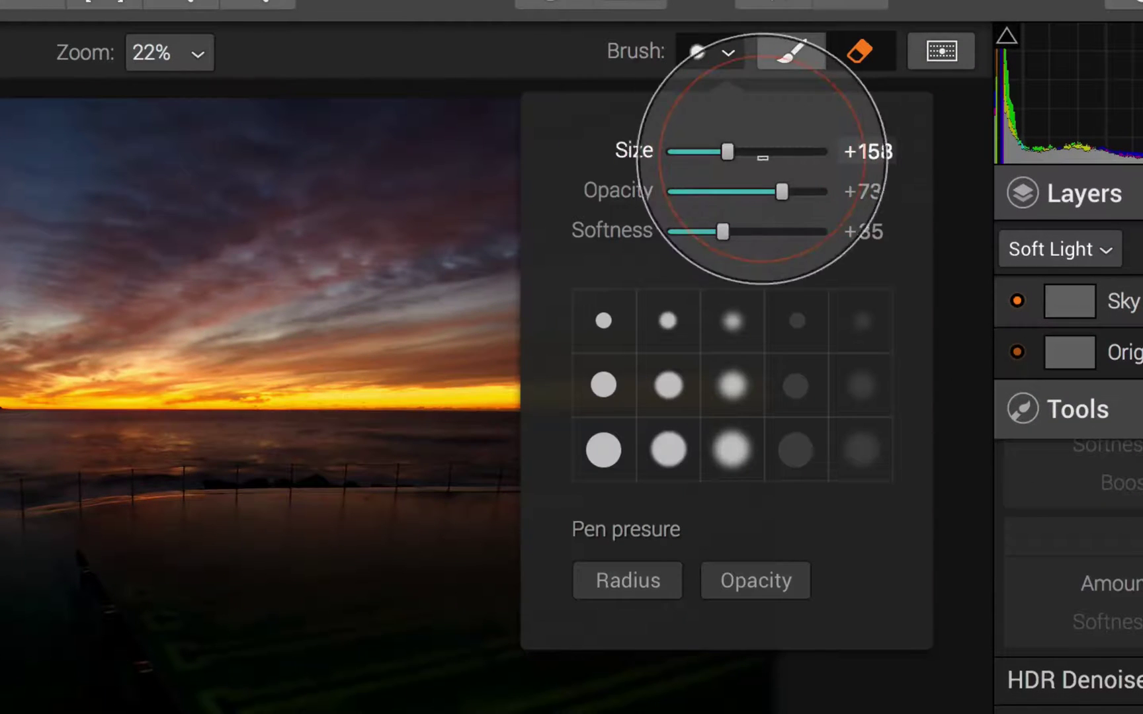
{"action": "left_click_drag", "start_coordinate": [727, 152], "coordinate": [755, 151]}
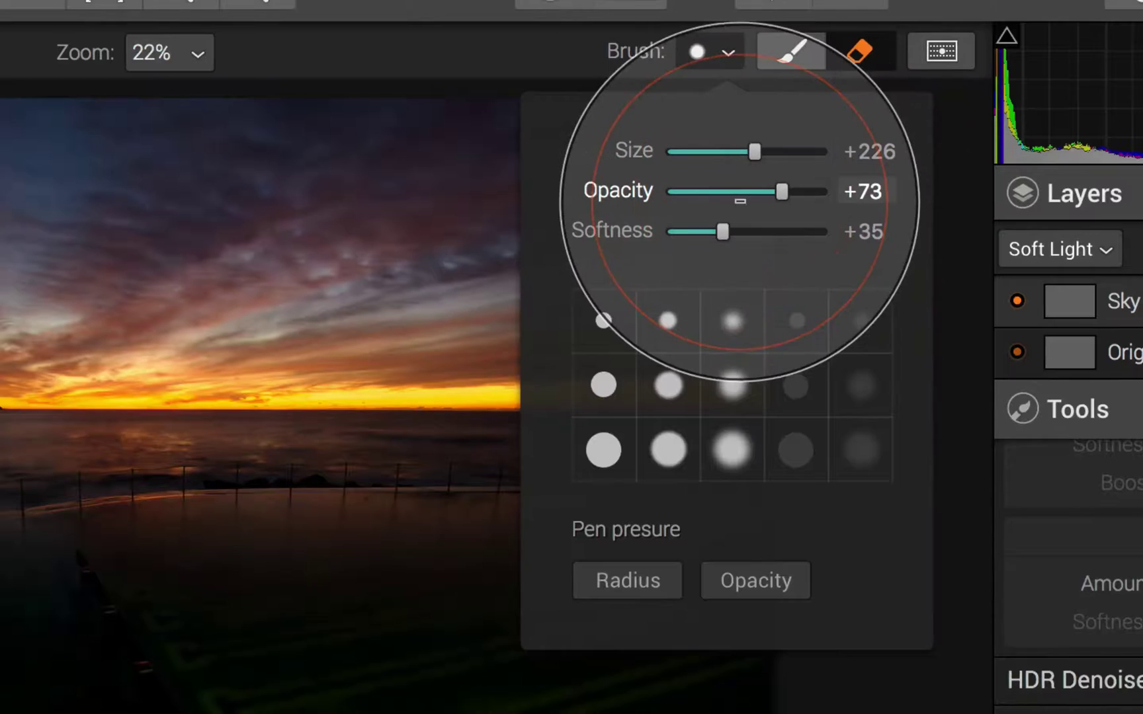
{"action": "left_click", "coordinate": [726, 192]}
{"action": "left_click", "coordinate": [783, 192]}
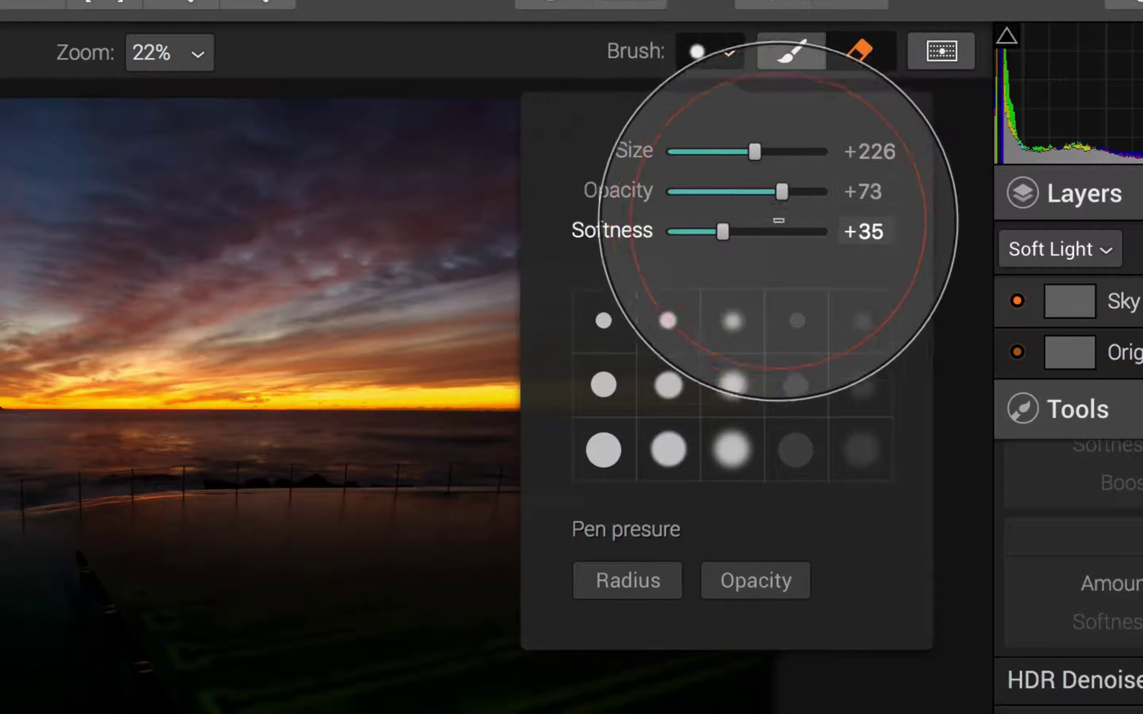
{"action": "mouse_move", "coordinate": [723, 231]}
{"action": "left_mouse_down"}
{"action": "mouse_move", "coordinate": [786, 231]}
{"action": "mouse_move", "coordinate": [681, 231]}
{"action": "mouse_move", "coordinate": [741, 232]}
{"action": "left_mouse_up"}
{"action": "mouse_move", "coordinate": [751, 157]}
{"action": "left_mouse_down"}
{"action": "mouse_move", "coordinate": [783, 153]}
{"action": "mouse_move", "coordinate": [759, 151]}
{"action": "mouse_move", "coordinate": [768, 158]}
{"action": "left_mouse_up"}
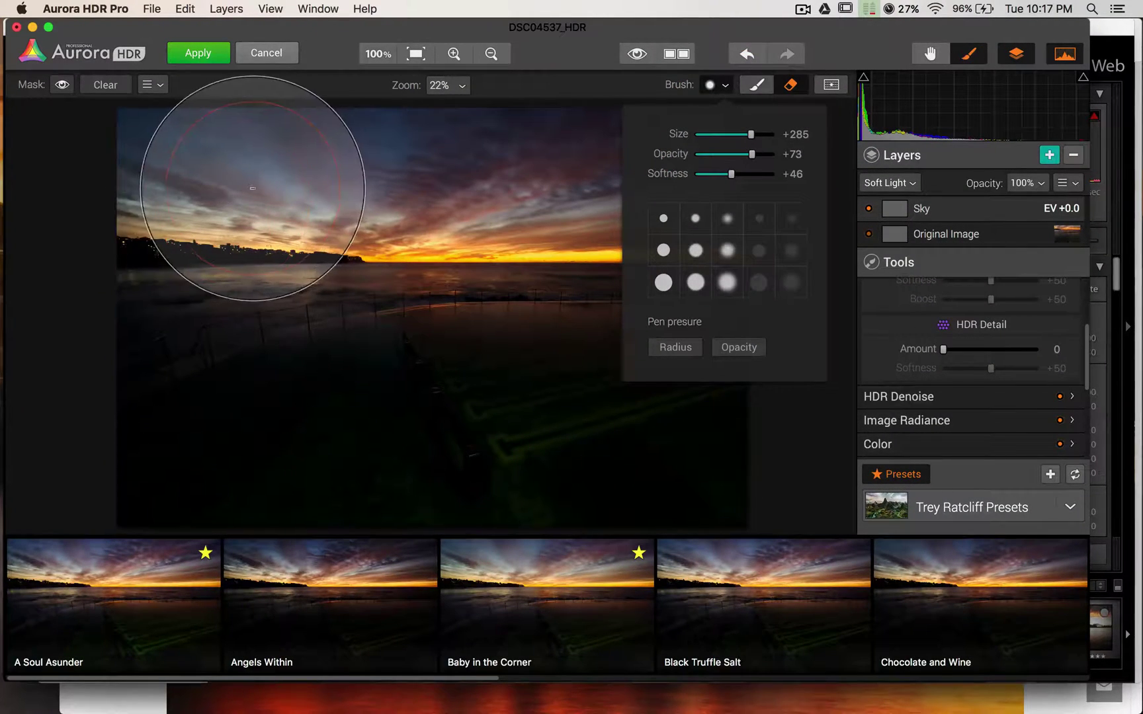
Paint the mask over part of the sky and switch from erasing to painting
{"action": "left_click", "coordinate": [264, 261]}
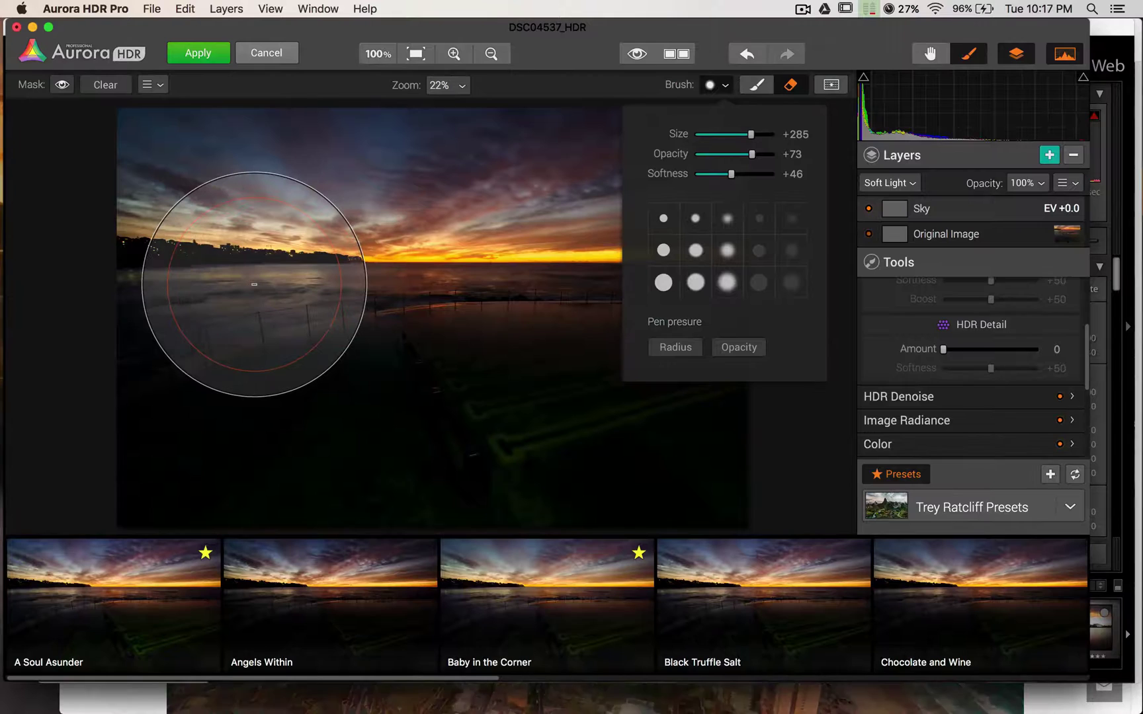
{"action": "key", "text": "b"}
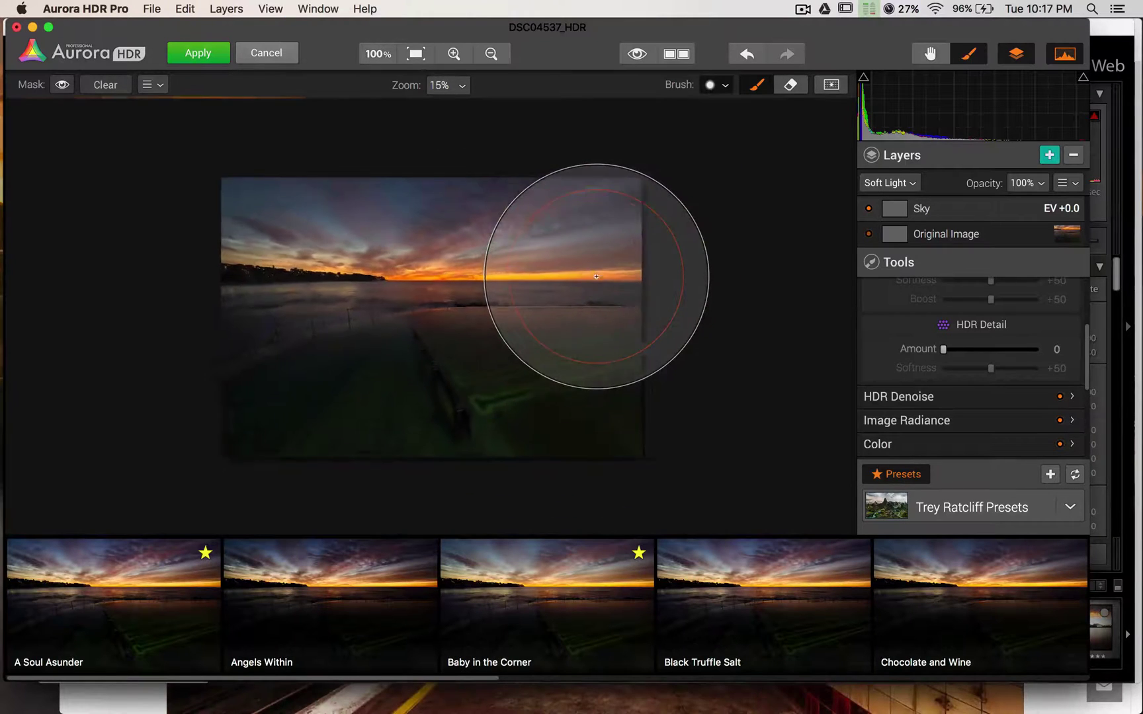
{"action": "key", "text": "super+0"}
{"action": "key", "text": "super+equal"}
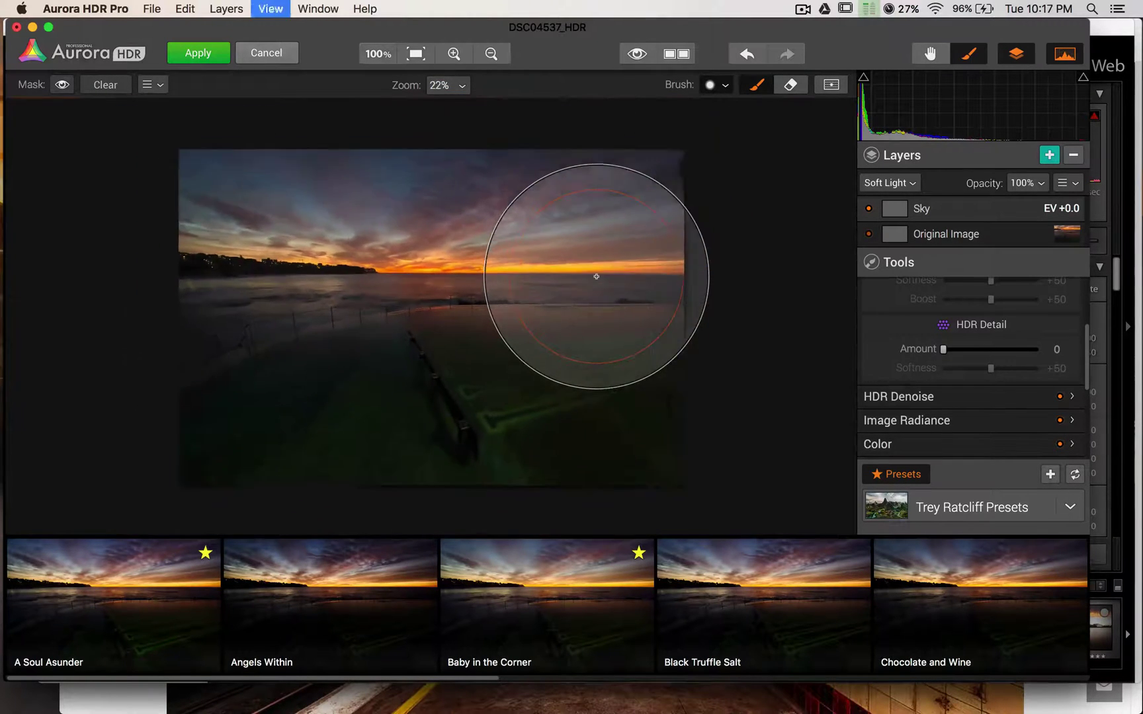
{"action": "key", "text": "super+minus"}
{"action": "key", "text": "super+minus"}
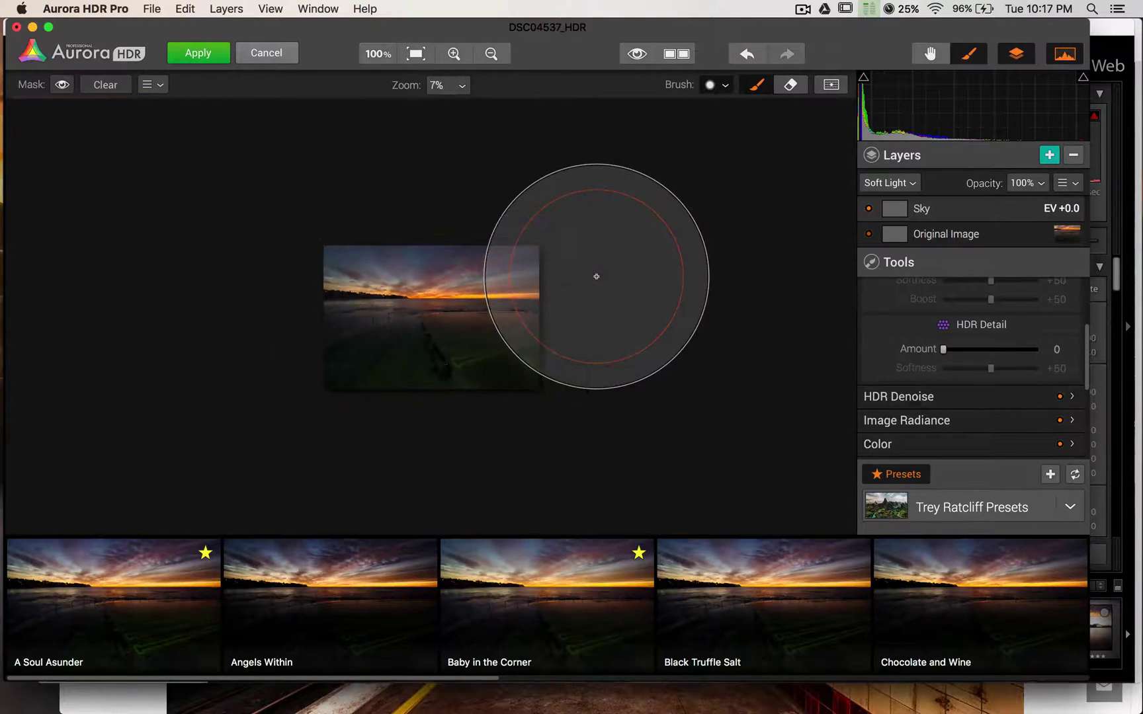
Shrink the brush, paint the mask across the whole sky, and fit the photo to the window
{"action": "key", "text": "bracketleft"}
{"action": "key", "text": "bracketleft"}
{"action": "key", "text": "bracketleft"}
{"action": "key", "text": "bracketleft"}
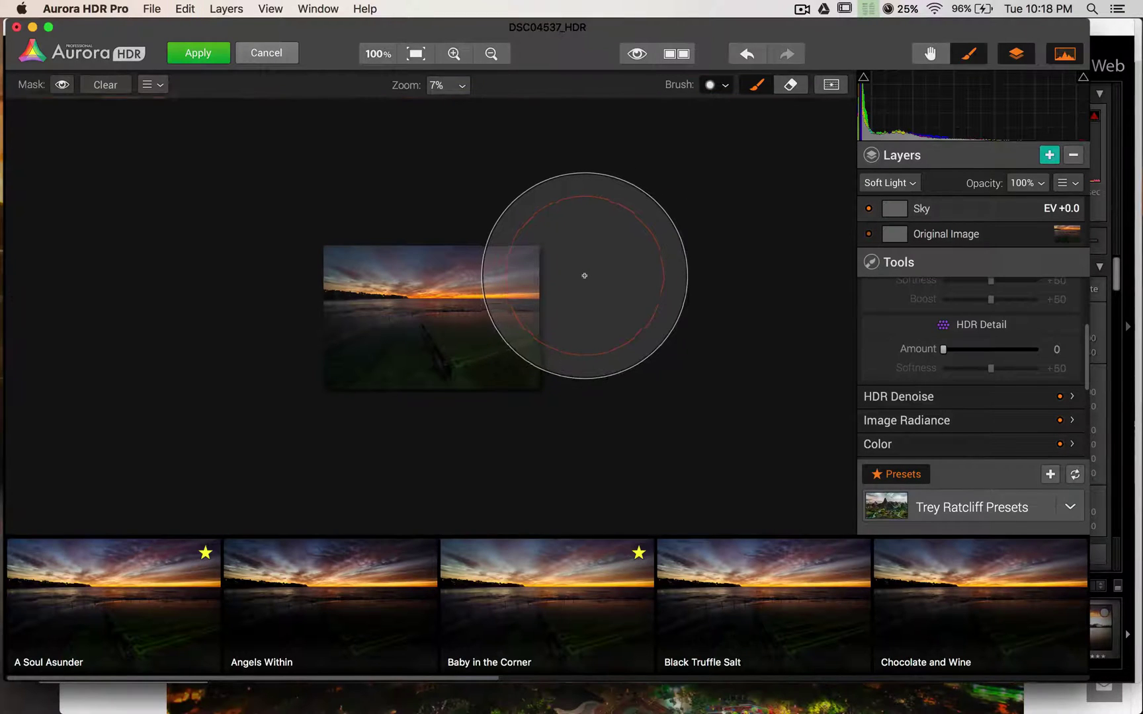
{"action": "key", "text": "bracketleft"}
{"action": "key", "text": "bracketleft"}
{"action": "key", "text": "bracketleft"}
{"action": "key", "text": "bracketleft"}
{"action": "key", "text": "bracketleft"}
{"action": "key", "text": "bracketleft"}
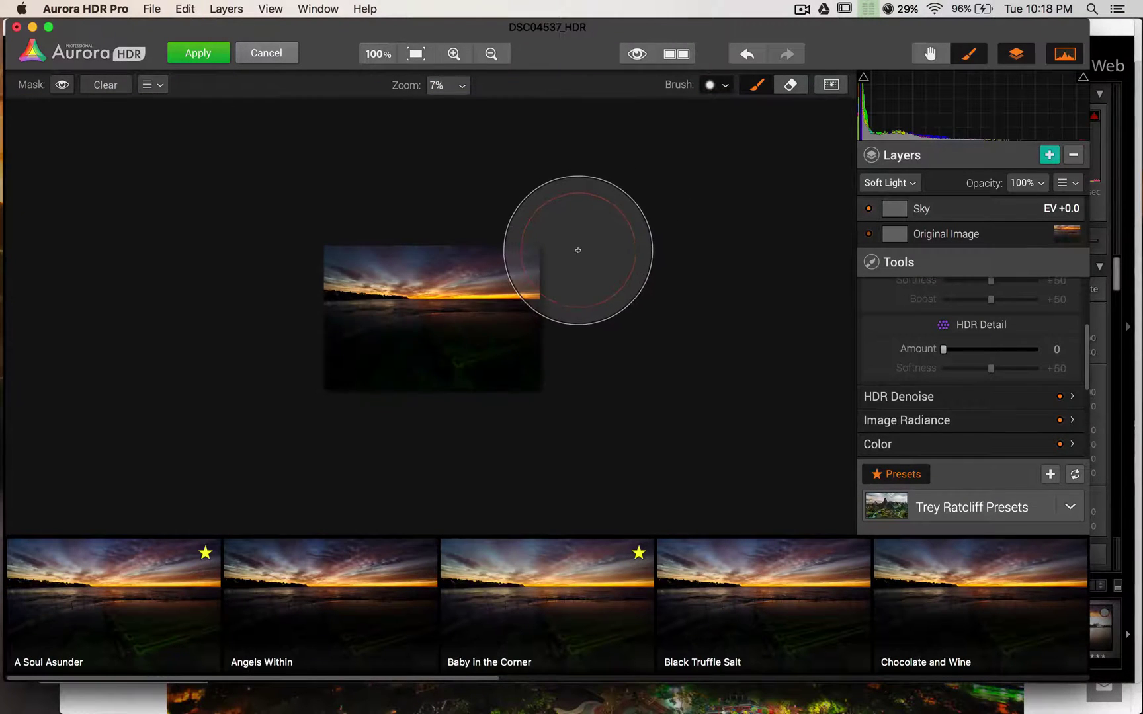
{"action": "key", "text": "bracketleft"}
{"action": "key", "text": "bracketleft"}
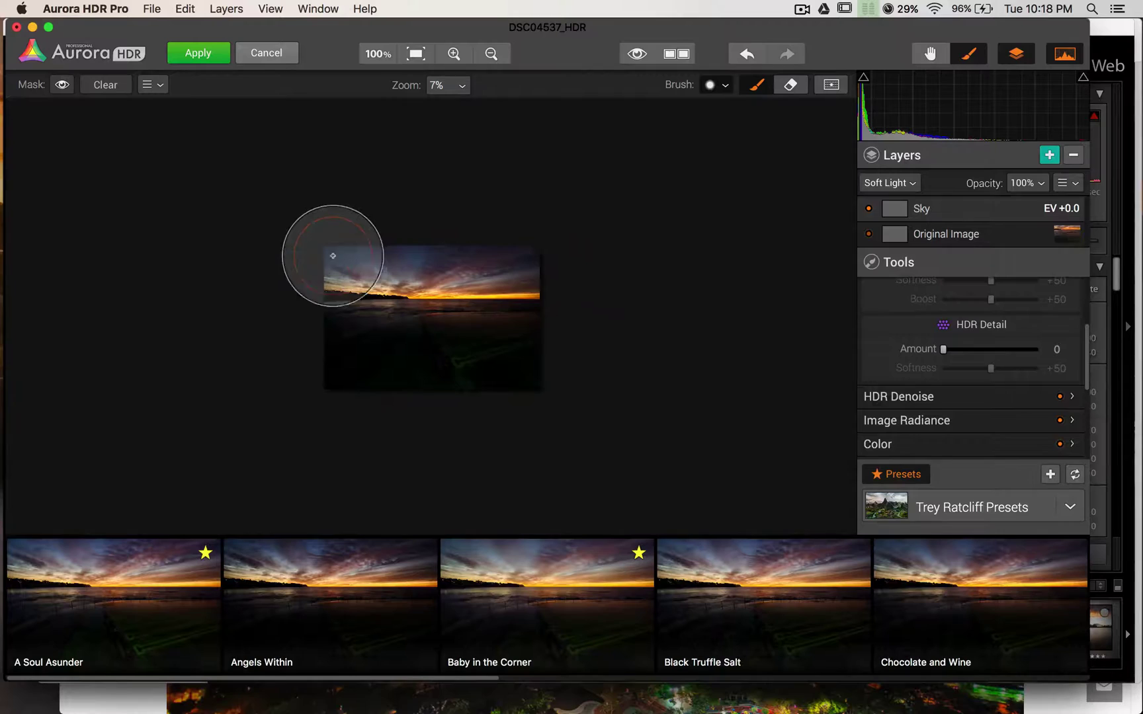
{"action": "mouse_move", "coordinate": [310, 253]}
{"action": "left_mouse_down"}
{"action": "mouse_move", "coordinate": [411, 256]}
{"action": "mouse_move", "coordinate": [357, 255]}
{"action": "mouse_move", "coordinate": [383, 261]}
{"action": "mouse_move", "coordinate": [318, 258]}
{"action": "mouse_move", "coordinate": [413, 247]}
{"action": "mouse_move", "coordinate": [544, 262]}
{"action": "left_mouse_up"}
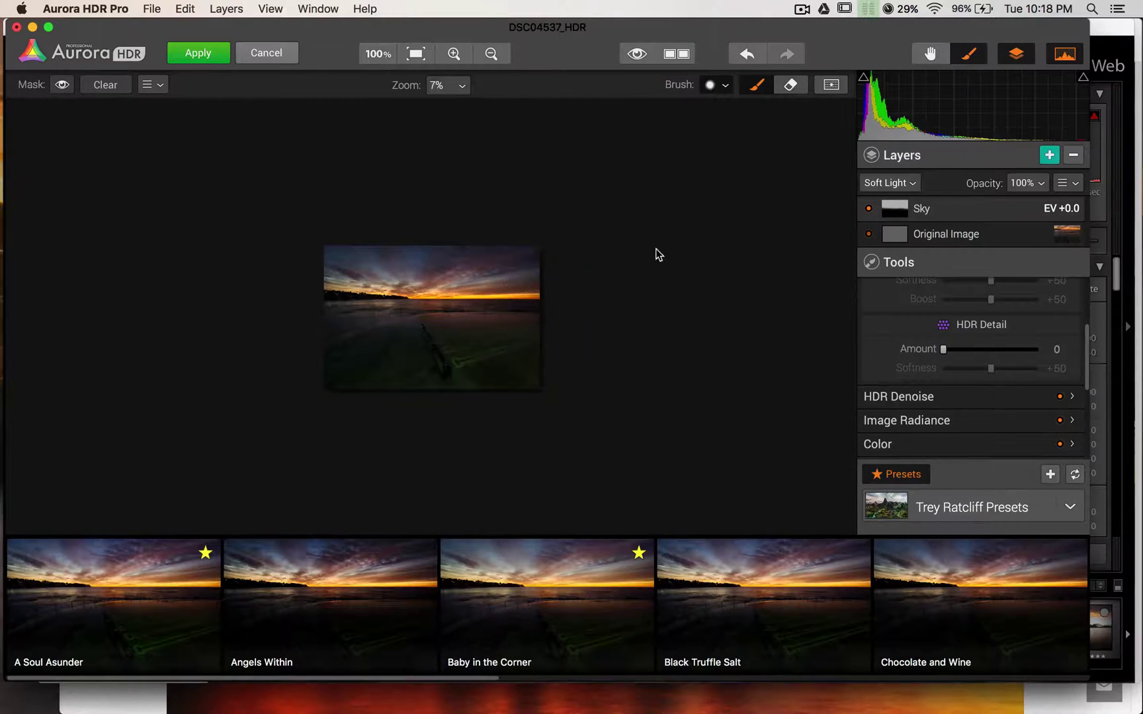
{"action": "left_click_drag", "start_coordinate": [301, 255], "coordinate": [580, 260]}
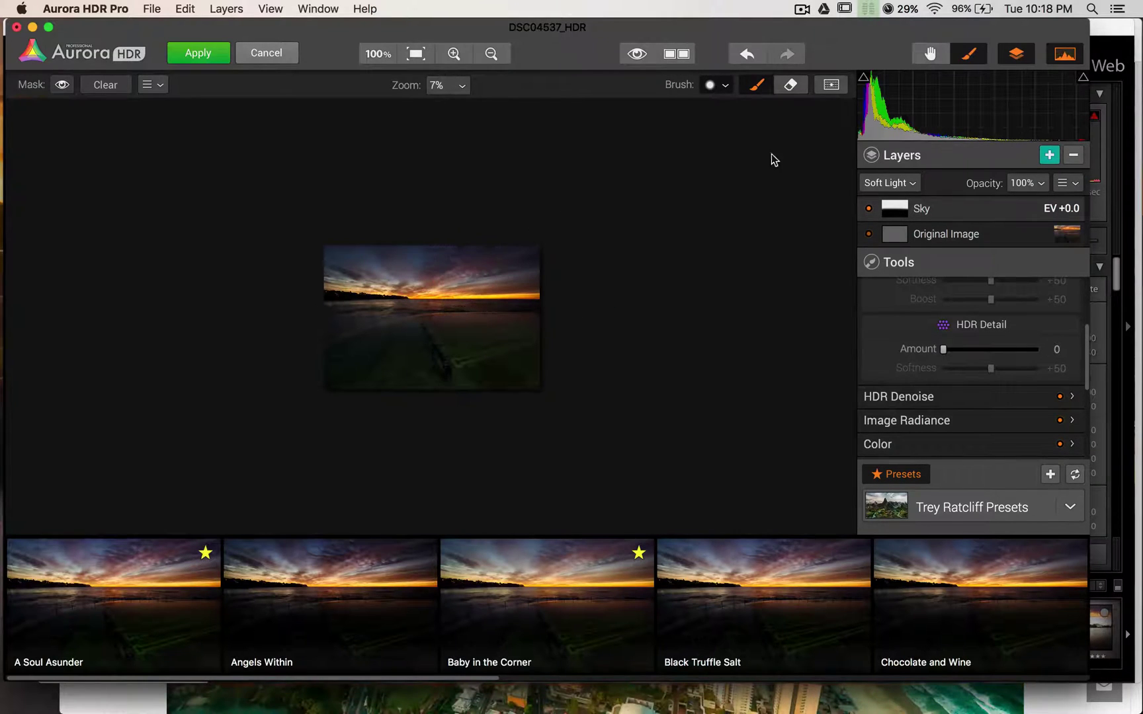
{"action": "left_click", "coordinate": [720, 87]}
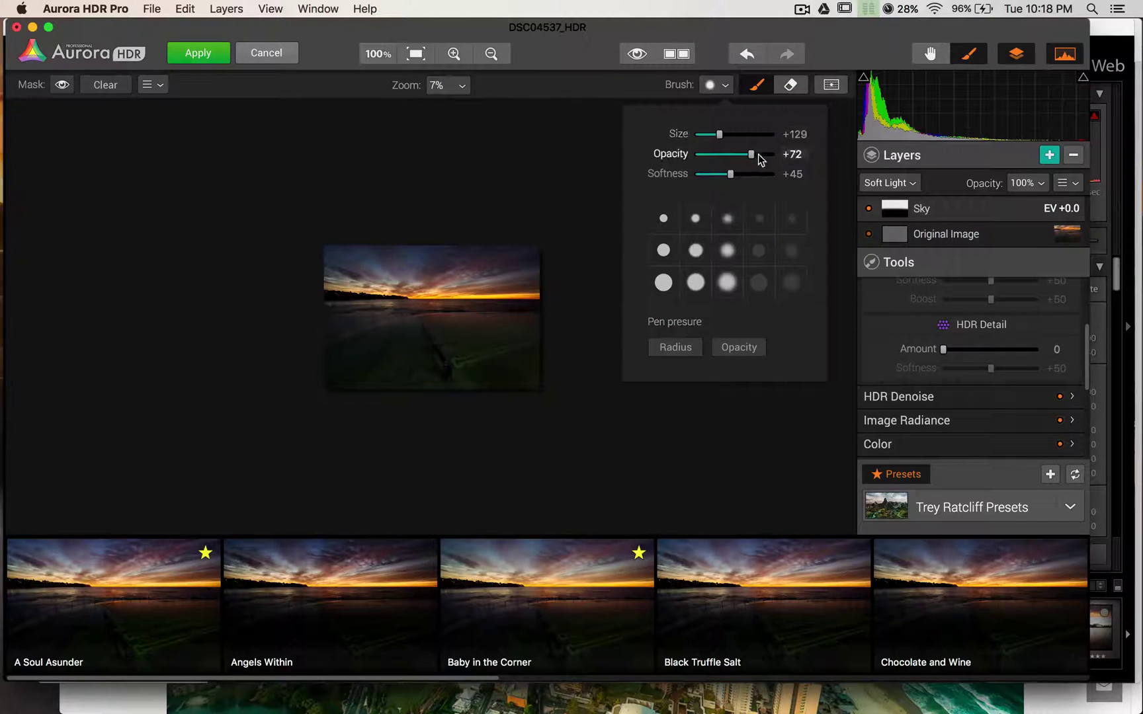
{"action": "left_click", "coordinate": [508, 149]}
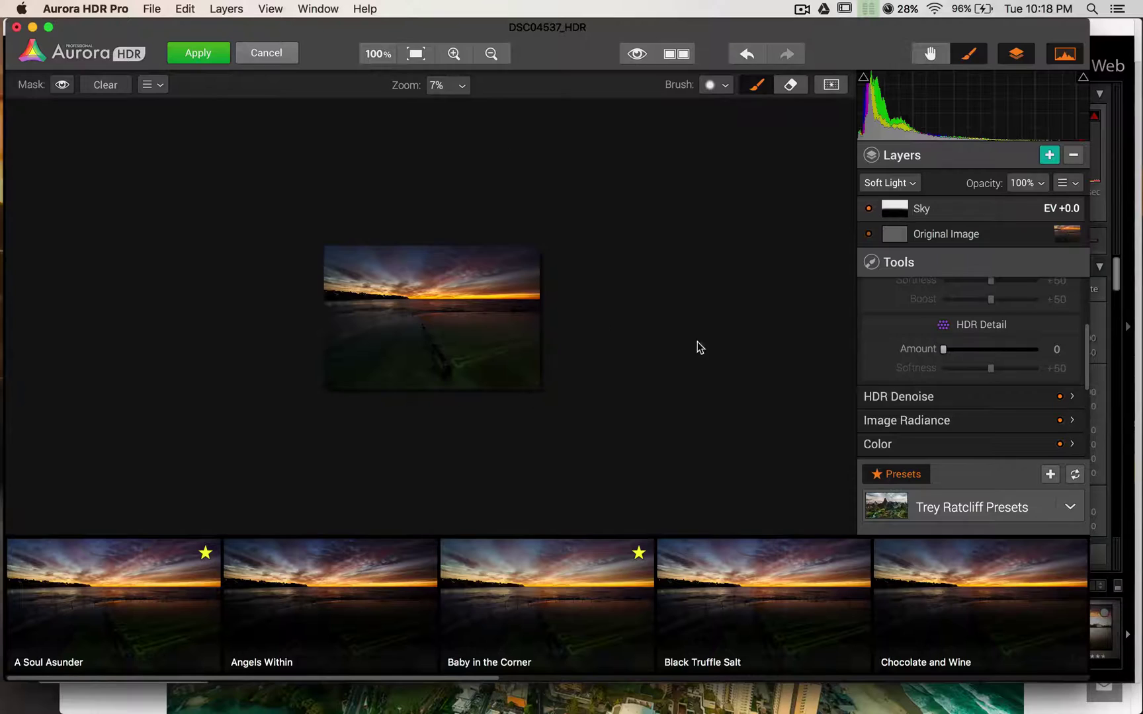
{"action": "key", "text": "super+0"}
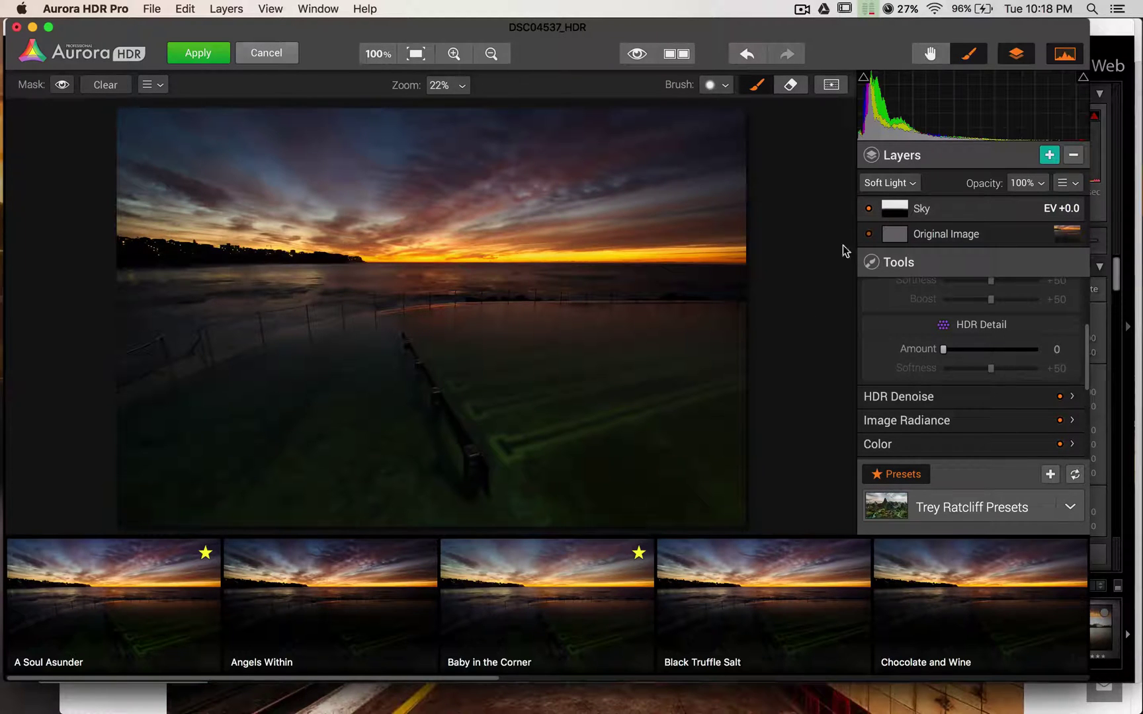
Try Hard Light and then Overlay as the Sky layer's blend mode
{"action": "left_click", "coordinate": [920, 185]}
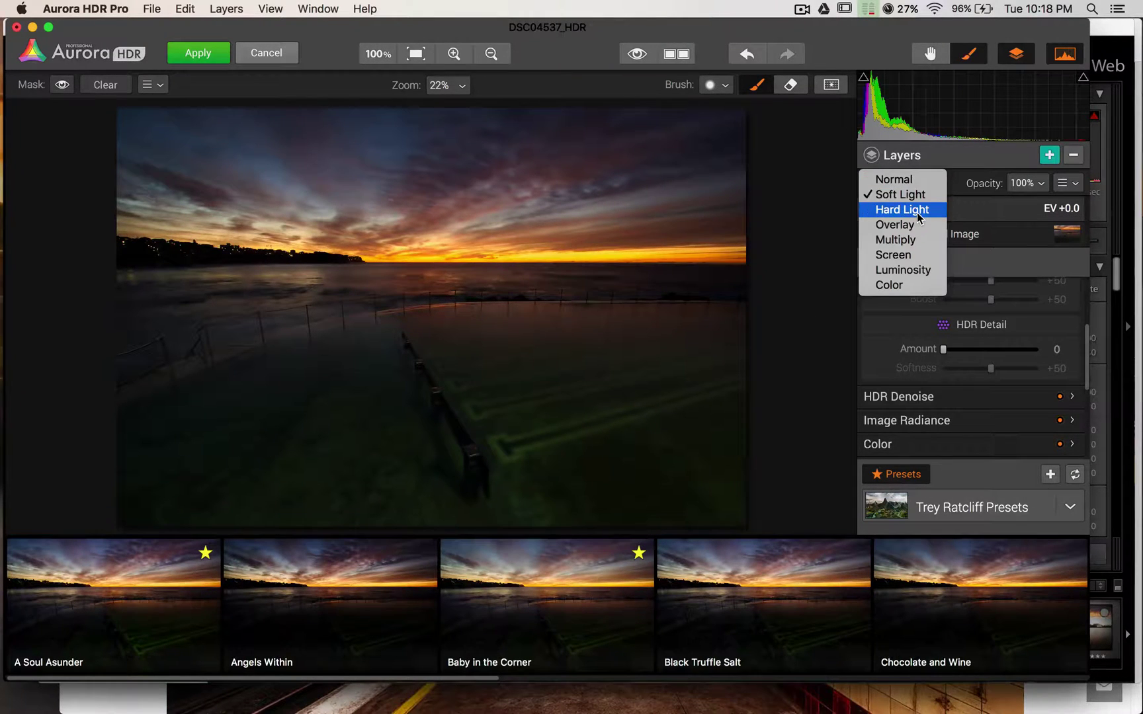
{"action": "left_click", "coordinate": [918, 211]}
{"action": "left_click", "coordinate": [903, 184]}
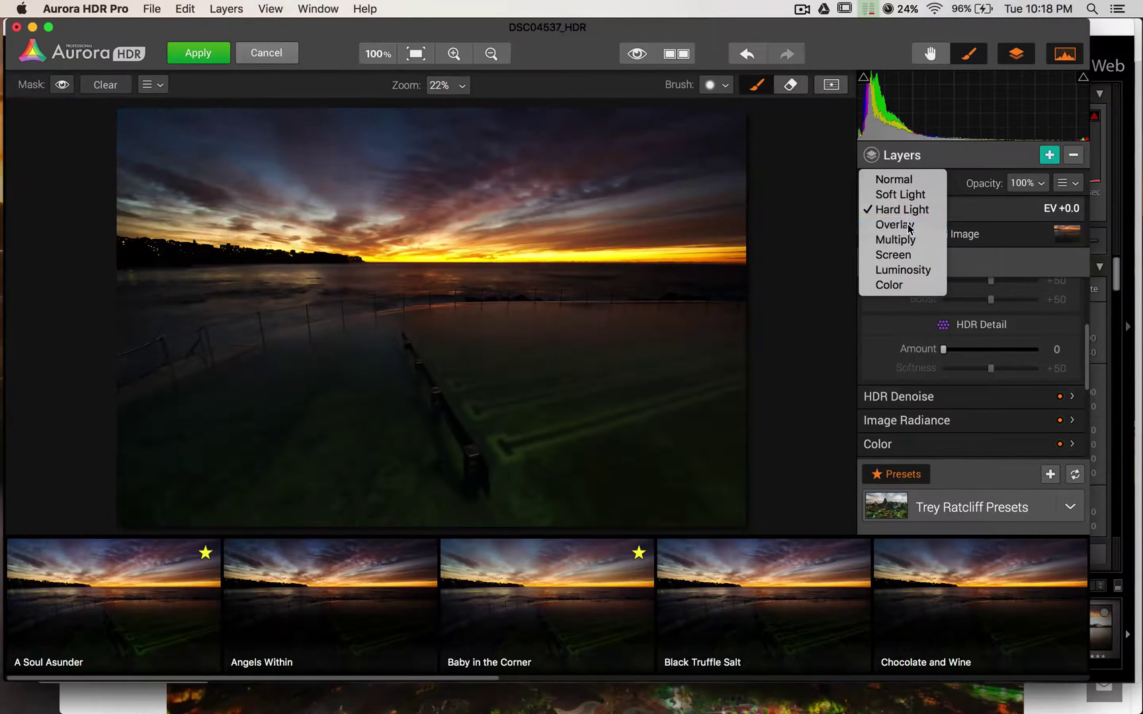
{"action": "left_click", "coordinate": [909, 229]}
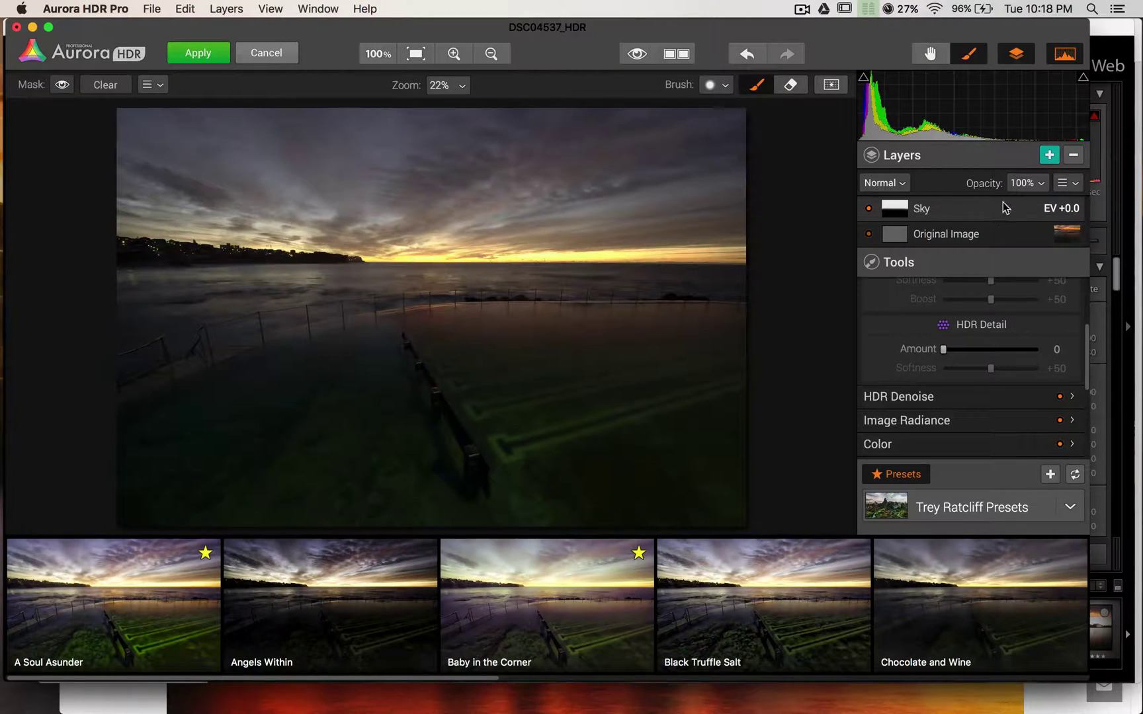
Delete the Sky layer, add a new layer, and switch the presets to Realistic HDR
{"action": "left_click", "coordinate": [1073, 154]}
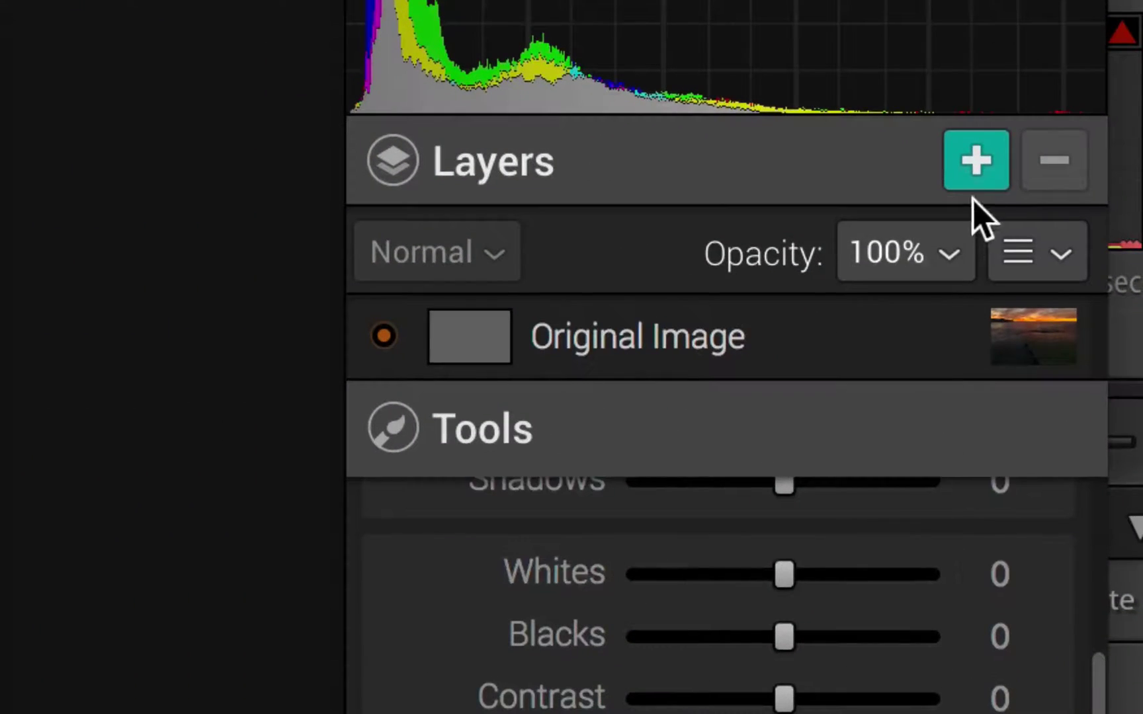
{"action": "left_click", "coordinate": [1049, 154]}
{"action": "double_click", "coordinate": [592, 357]}
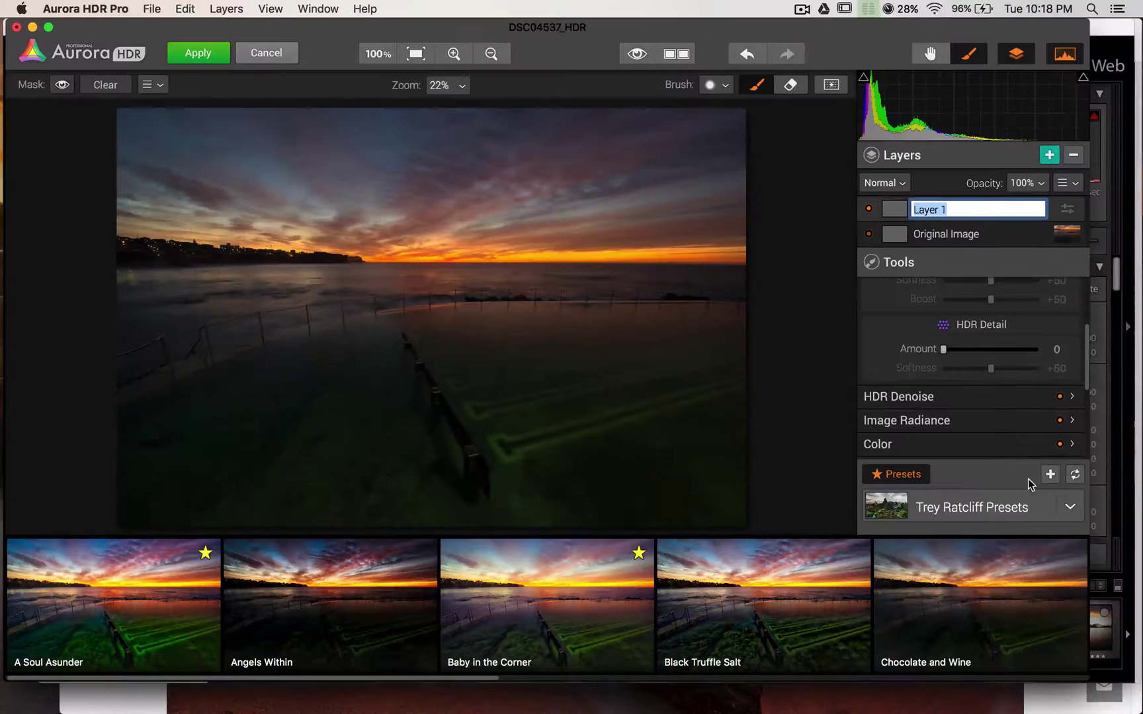
{"action": "left_click", "coordinate": [1071, 508]}
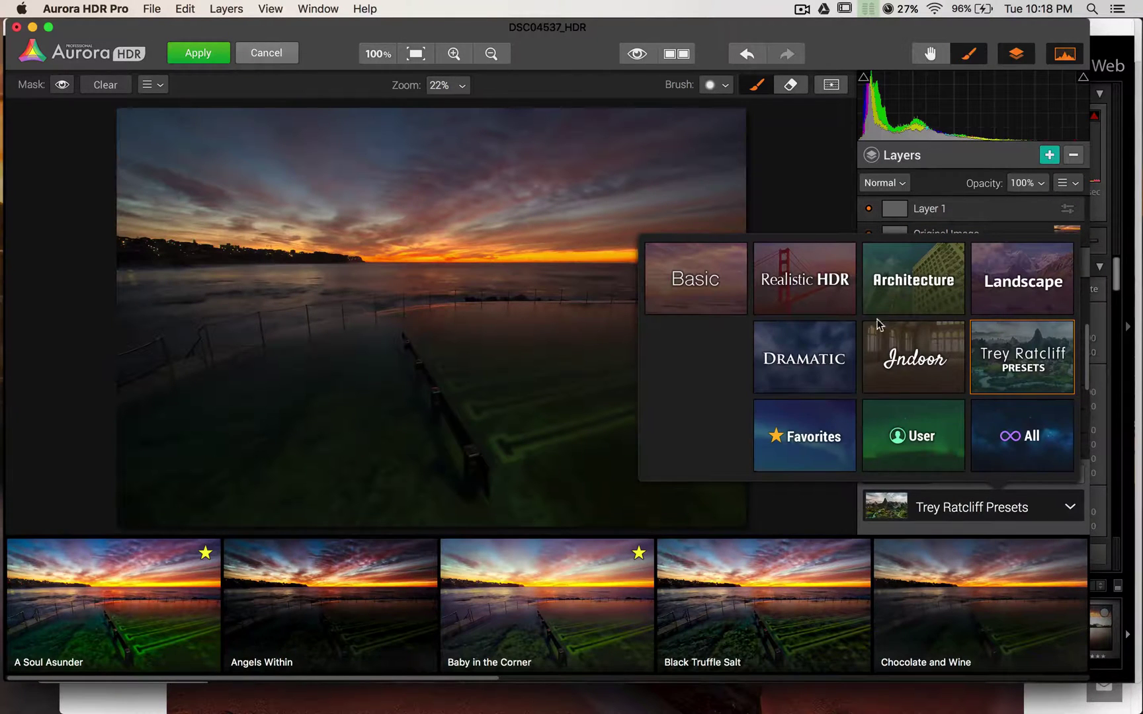
{"action": "left_click", "coordinate": [813, 277]}
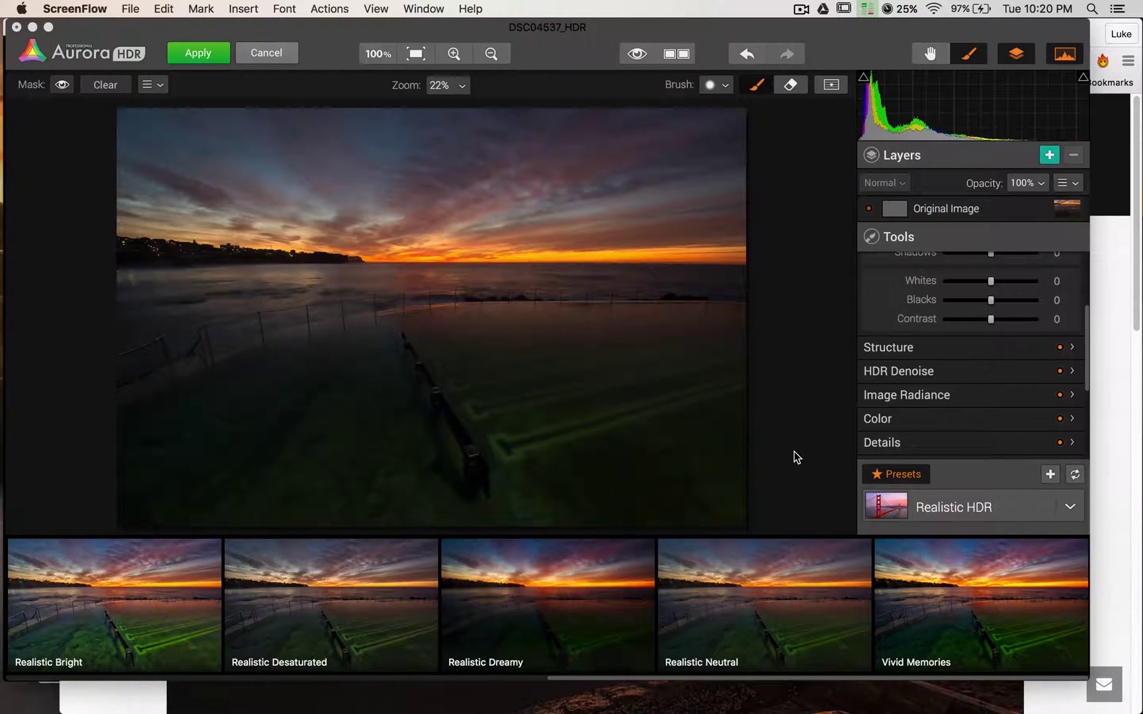
Apply Realistic Dreamy at lowered strength, compare it with Realistic Neutral, then reapply Realistic Dreamy
{"action": "left_click", "coordinate": [524, 607]}
{"action": "left_click", "coordinate": [523, 606]}
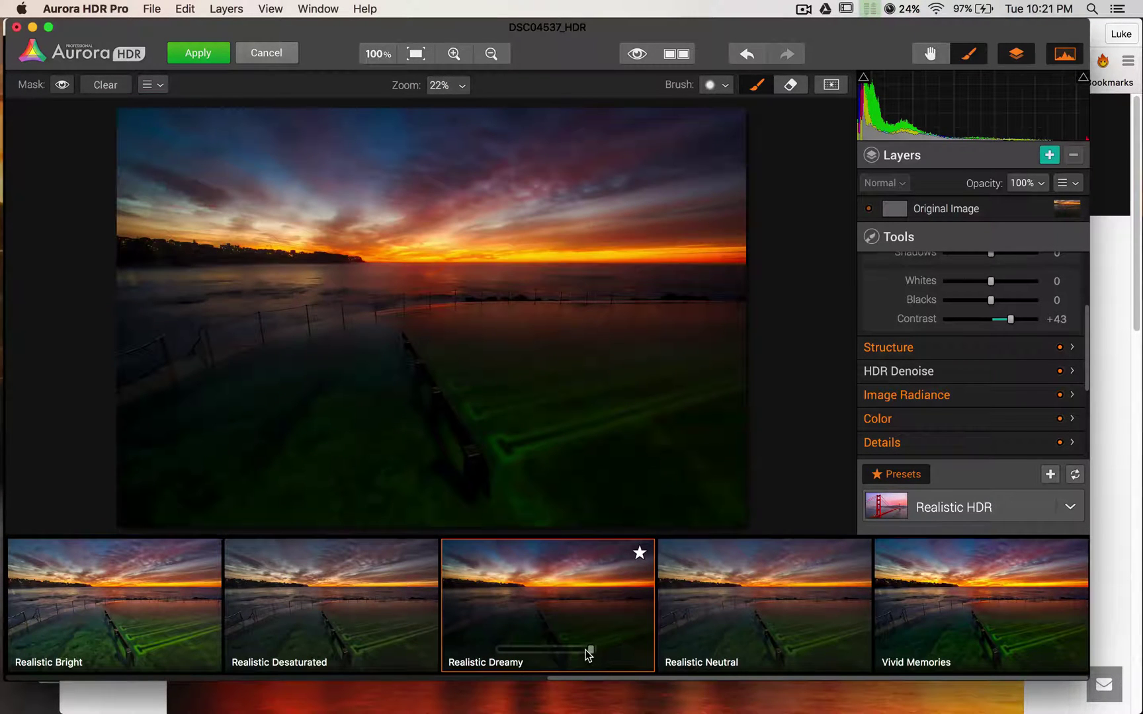
{"action": "mouse_move", "coordinate": [591, 650]}
{"action": "left_mouse_down"}
{"action": "mouse_move", "coordinate": [499, 649]}
{"action": "mouse_move", "coordinate": [607, 657]}
{"action": "mouse_move", "coordinate": [493, 654]}
{"action": "mouse_move", "coordinate": [607, 658]}
{"action": "left_mouse_up"}
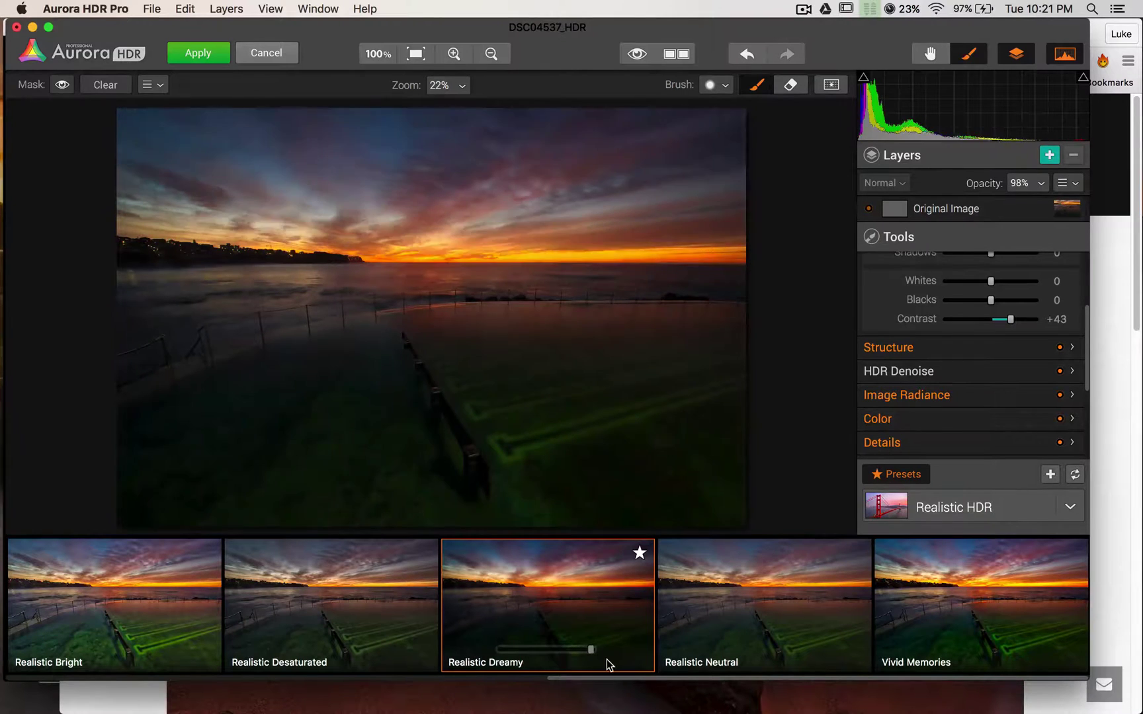
{"action": "scroll", "coordinate": [1086, 347], "scroll_direction": "down", "scroll_amount": 5}
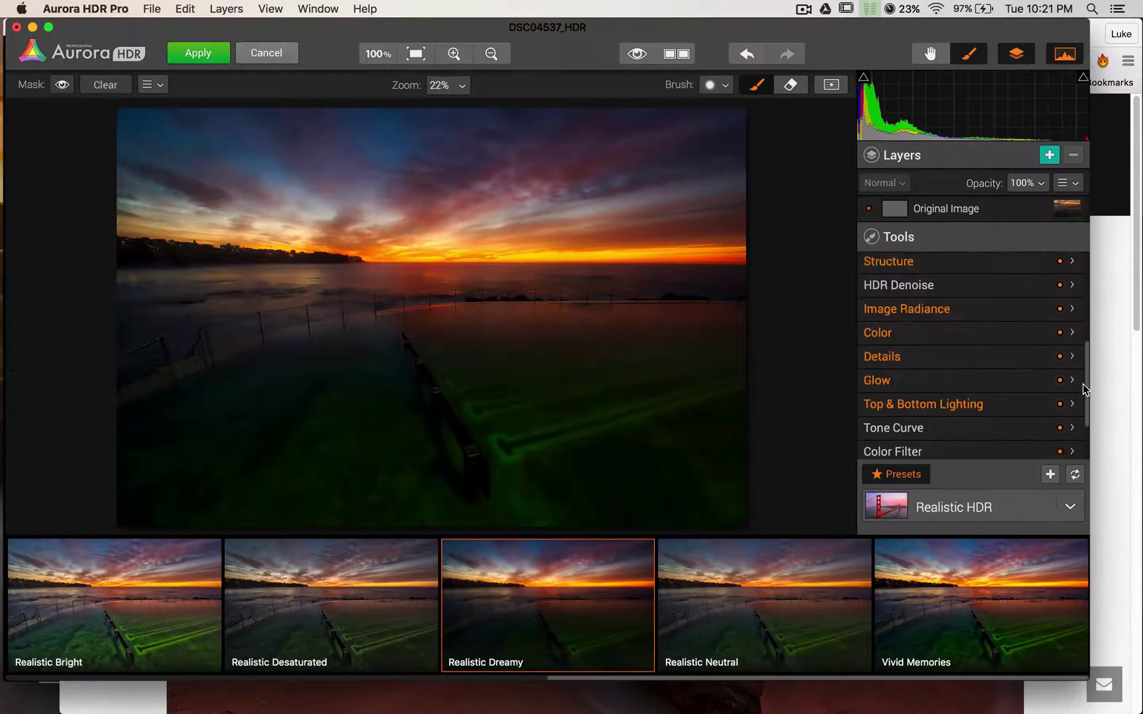
{"action": "scroll", "coordinate": [1069, 324], "scroll_direction": "down", "scroll_amount": 2}
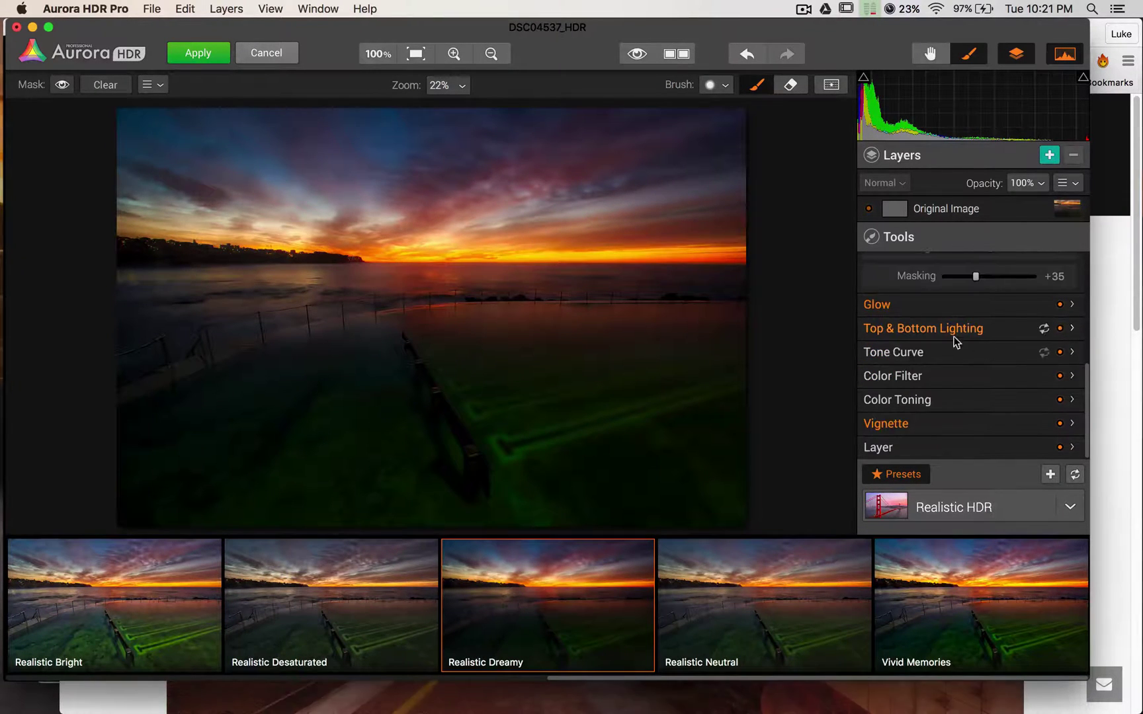
{"action": "scroll", "coordinate": [1011, 337], "scroll_direction": "up", "scroll_amount": 6}
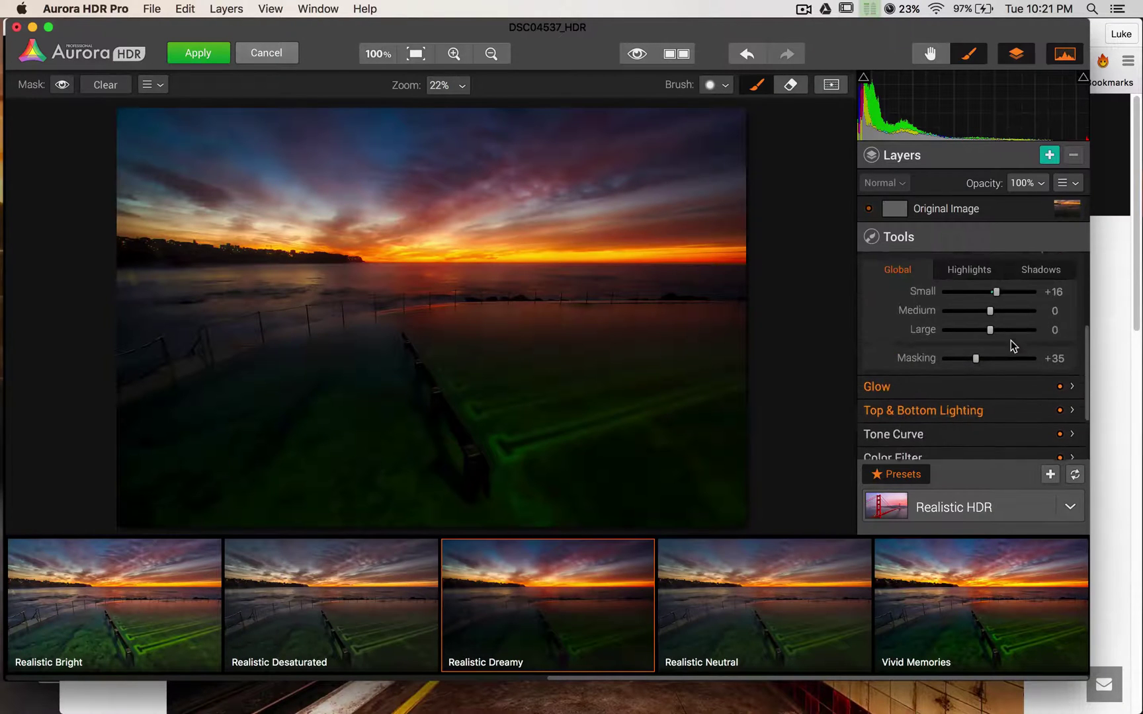
{"action": "scroll", "coordinate": [1013, 358], "scroll_direction": "up", "scroll_amount": 5}
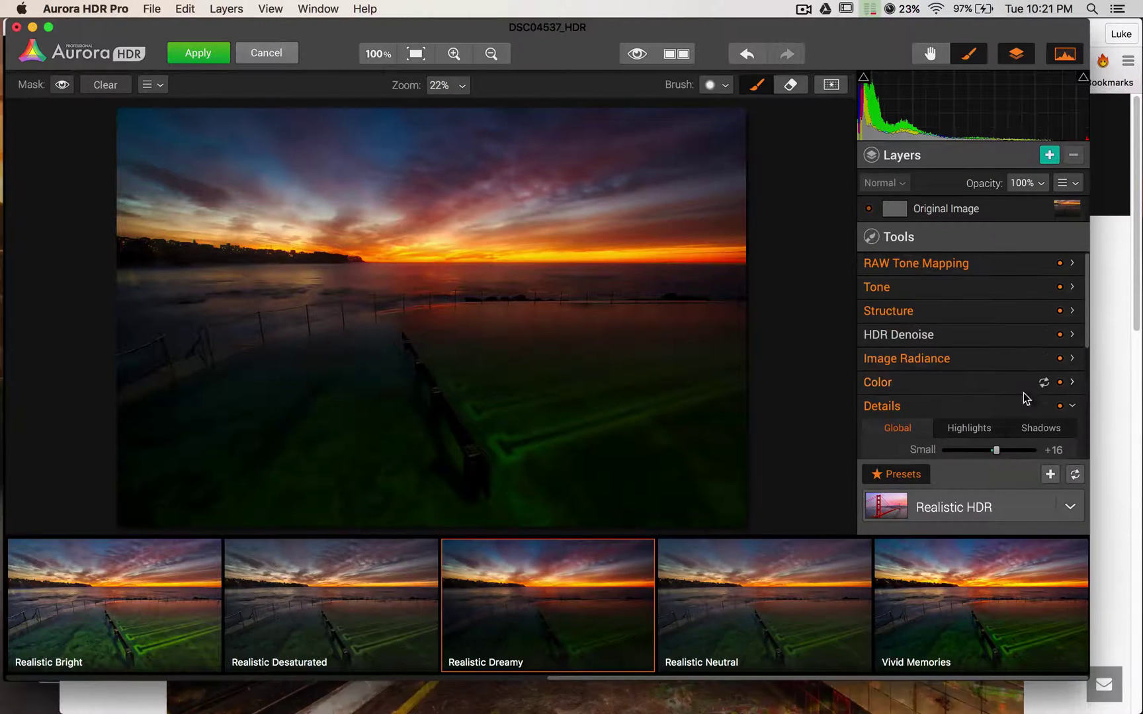
{"action": "left_click", "coordinate": [1071, 358]}
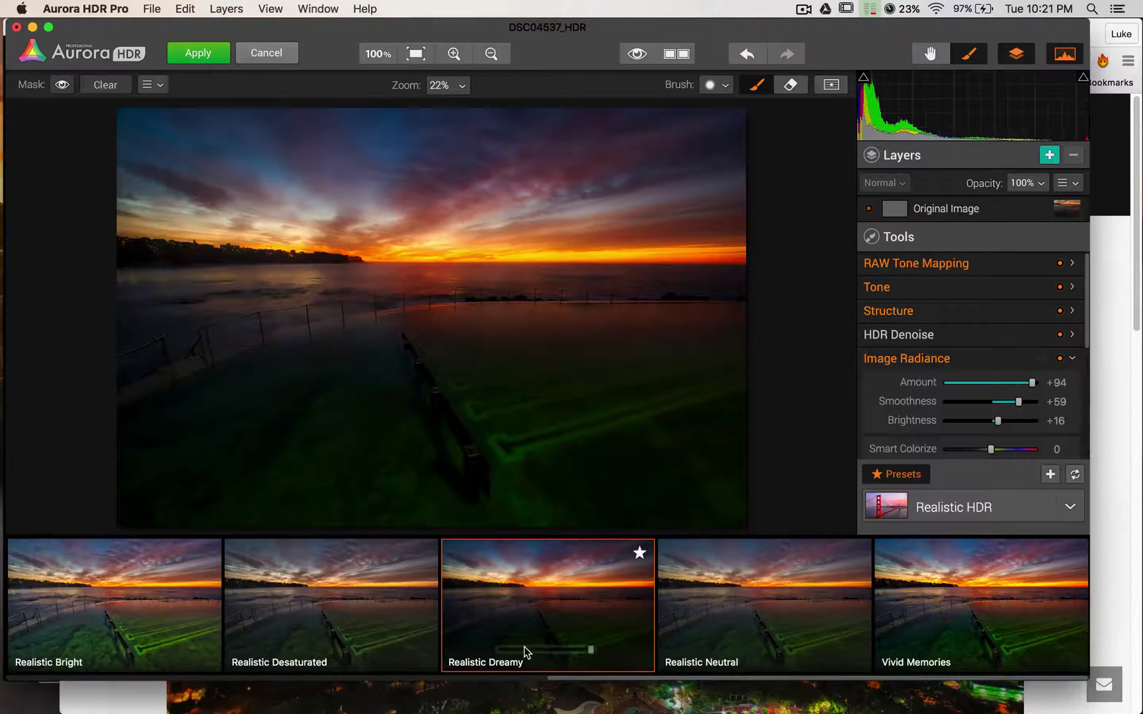
{"action": "left_click_drag", "start_coordinate": [590, 649], "coordinate": [602, 653]}
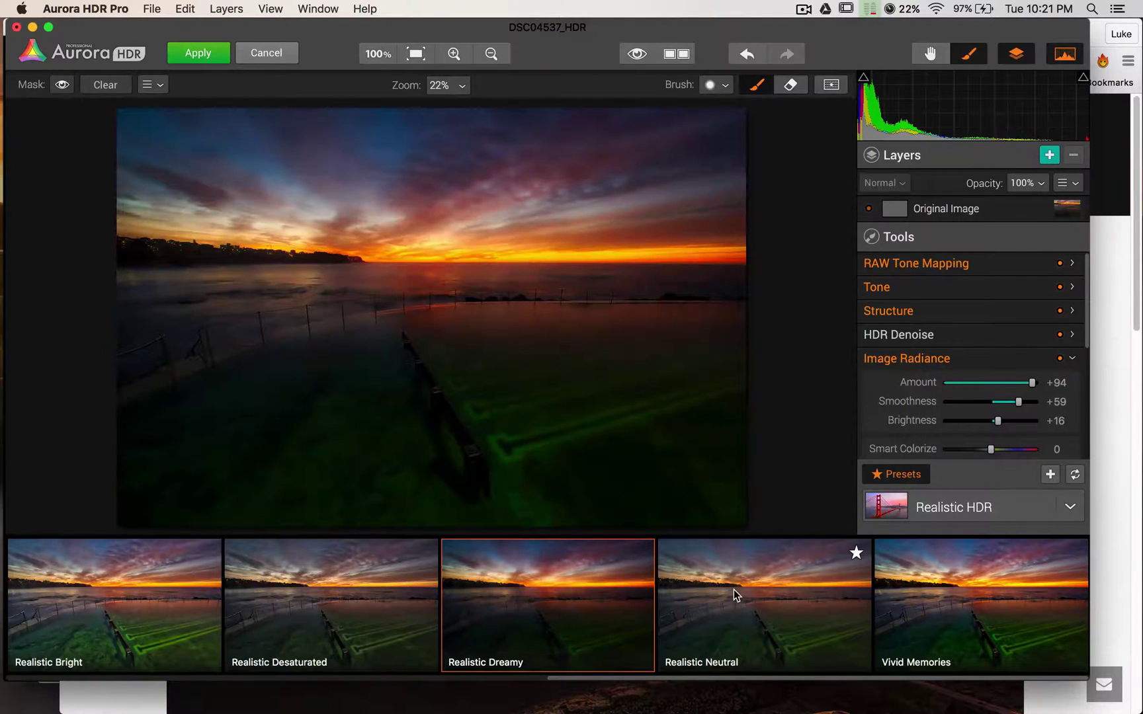
{"action": "left_click", "coordinate": [774, 601]}
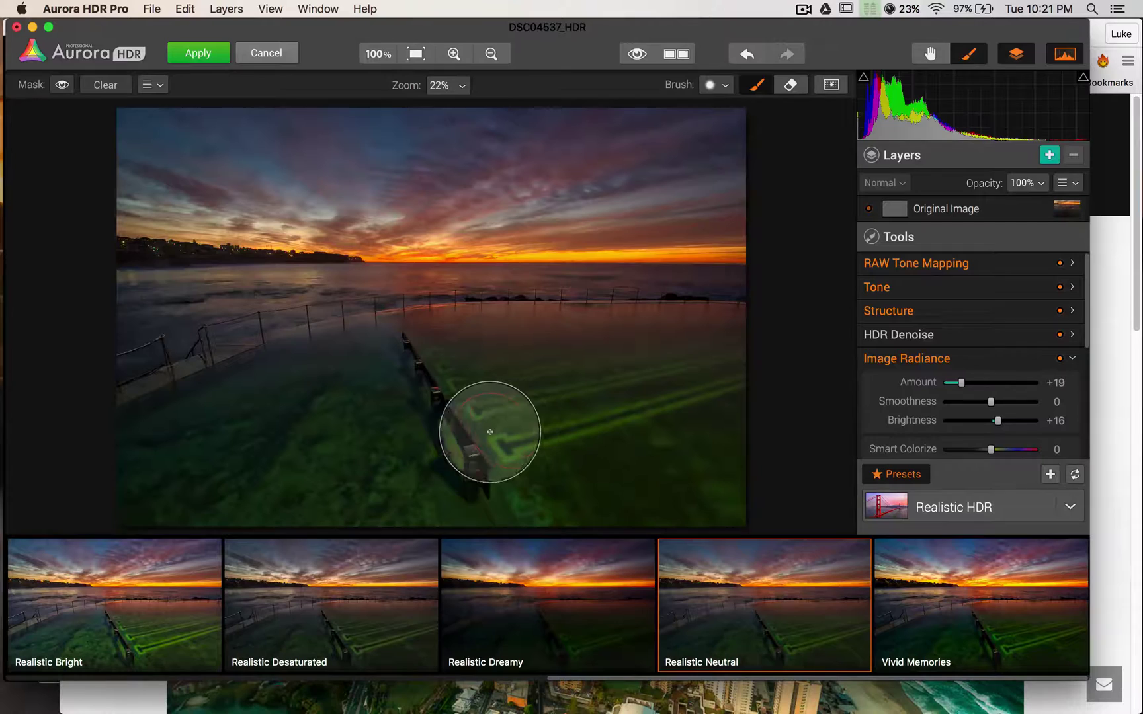
{"action": "left_click", "coordinate": [546, 625]}
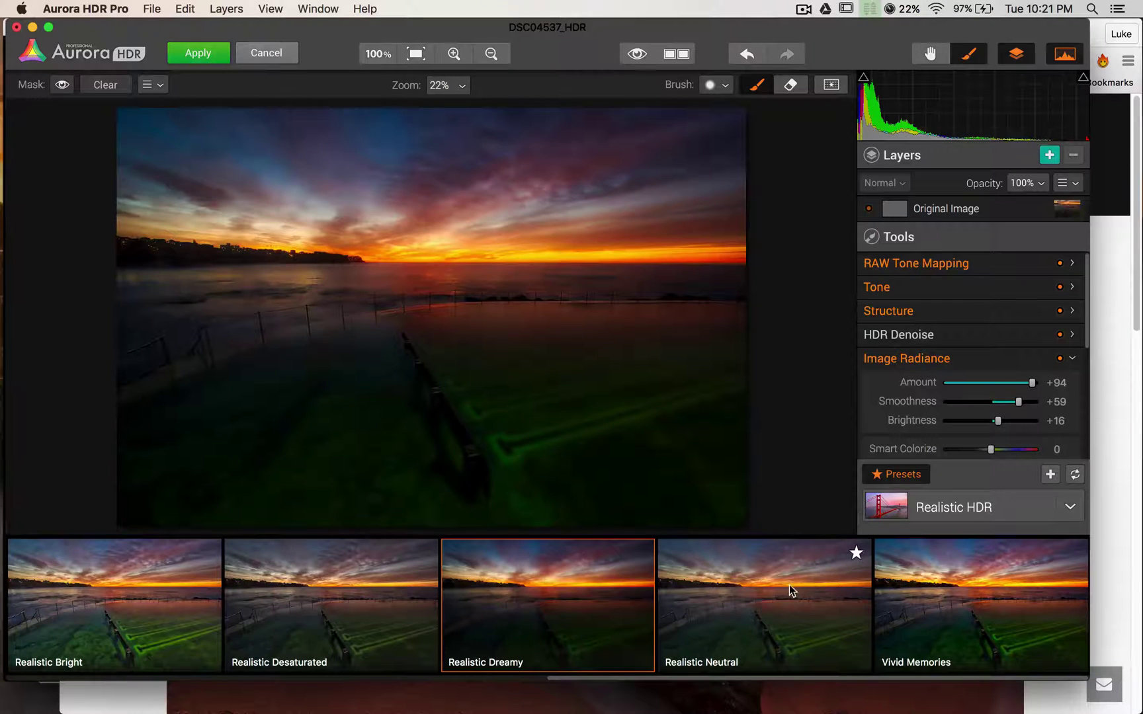
Add a layer named Neutral and apply the Realistic Neutral preset to it
{"action": "left_click", "coordinate": [777, 621]}
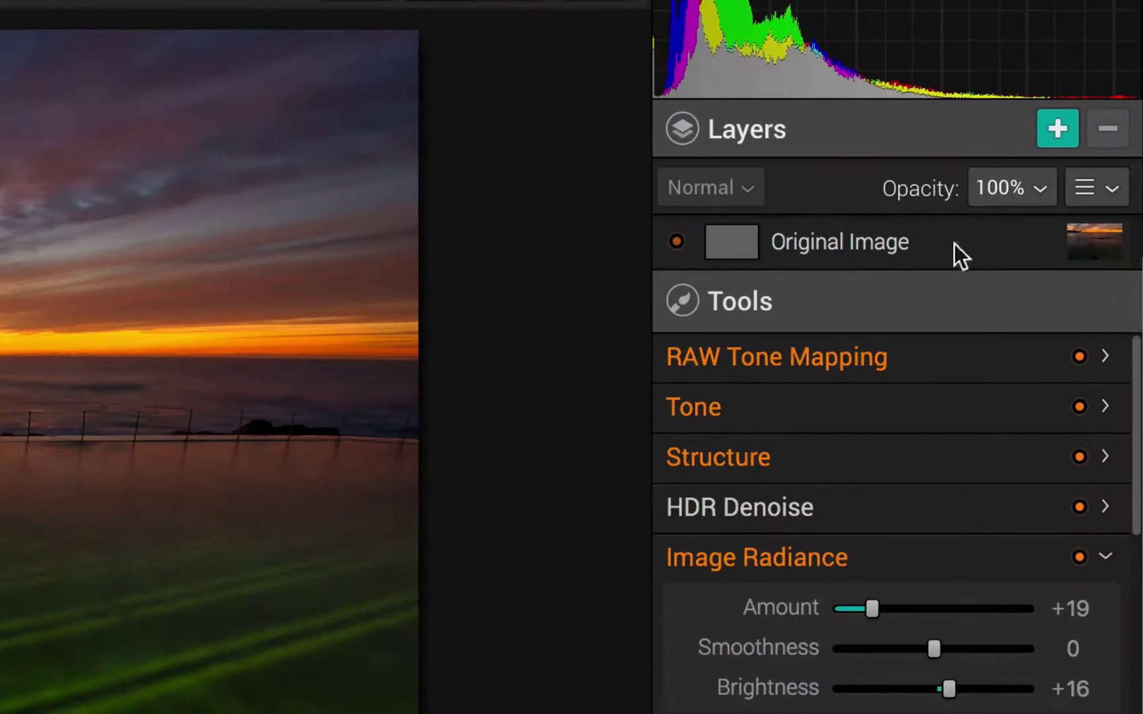
{"action": "left_click", "coordinate": [1057, 123]}
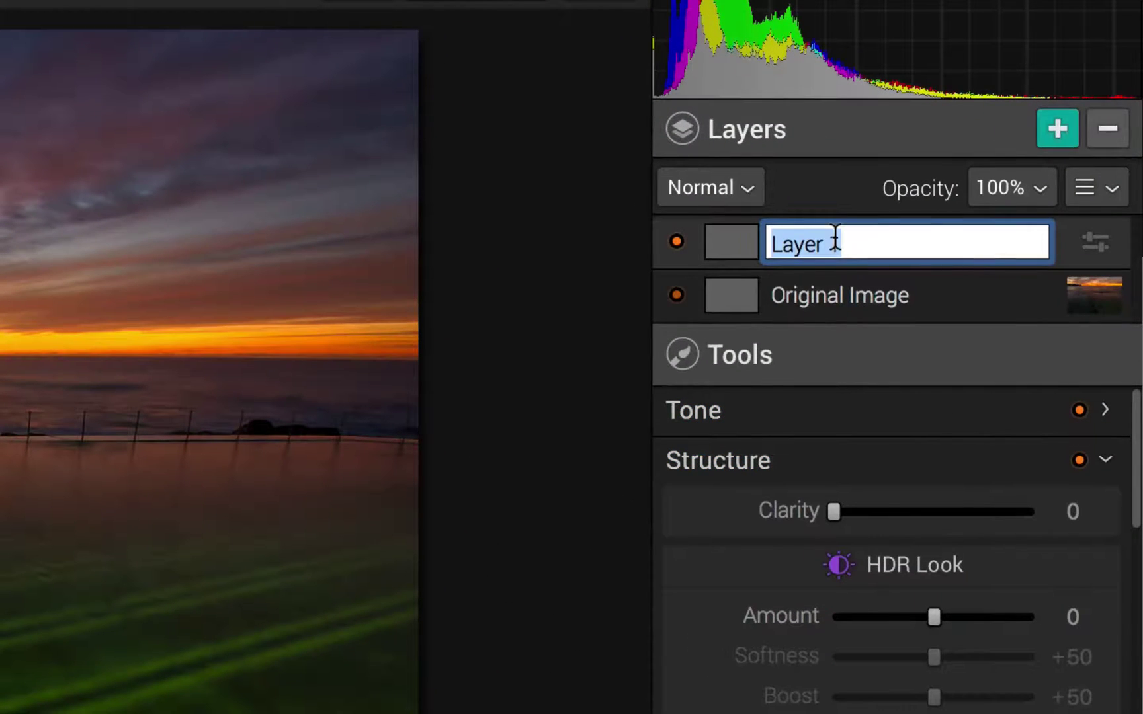
{"action": "type", "text": "Neutra"}
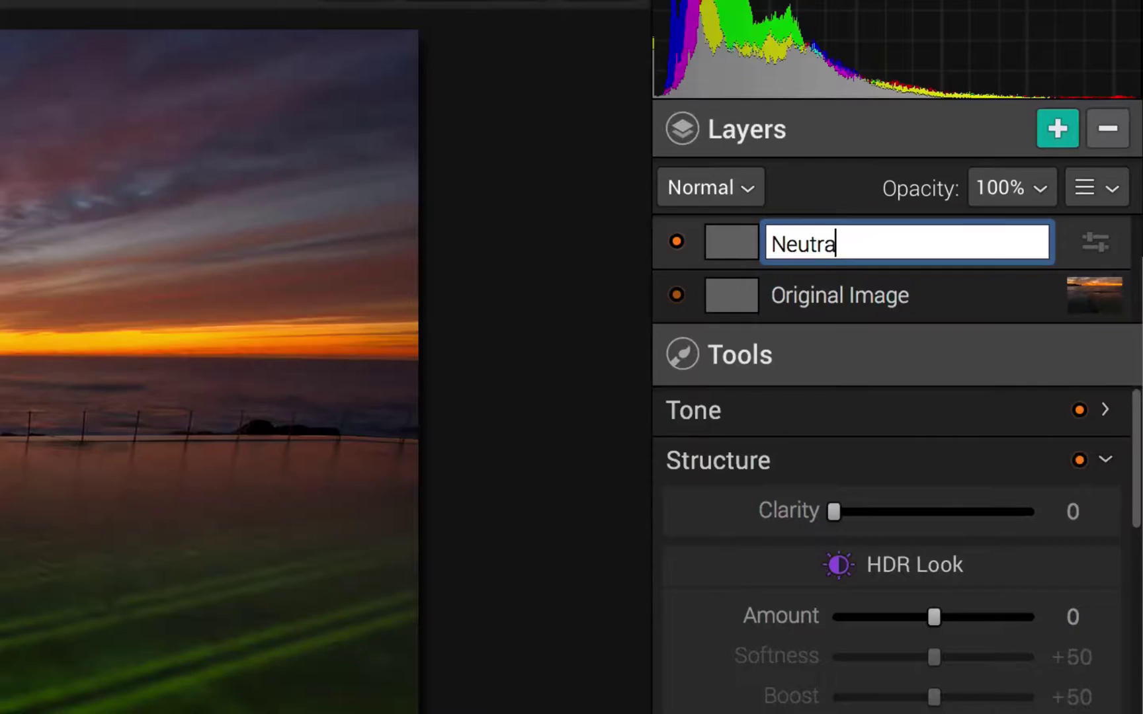
{"action": "type", "text": "l"}
{"action": "key", "text": "Return"}
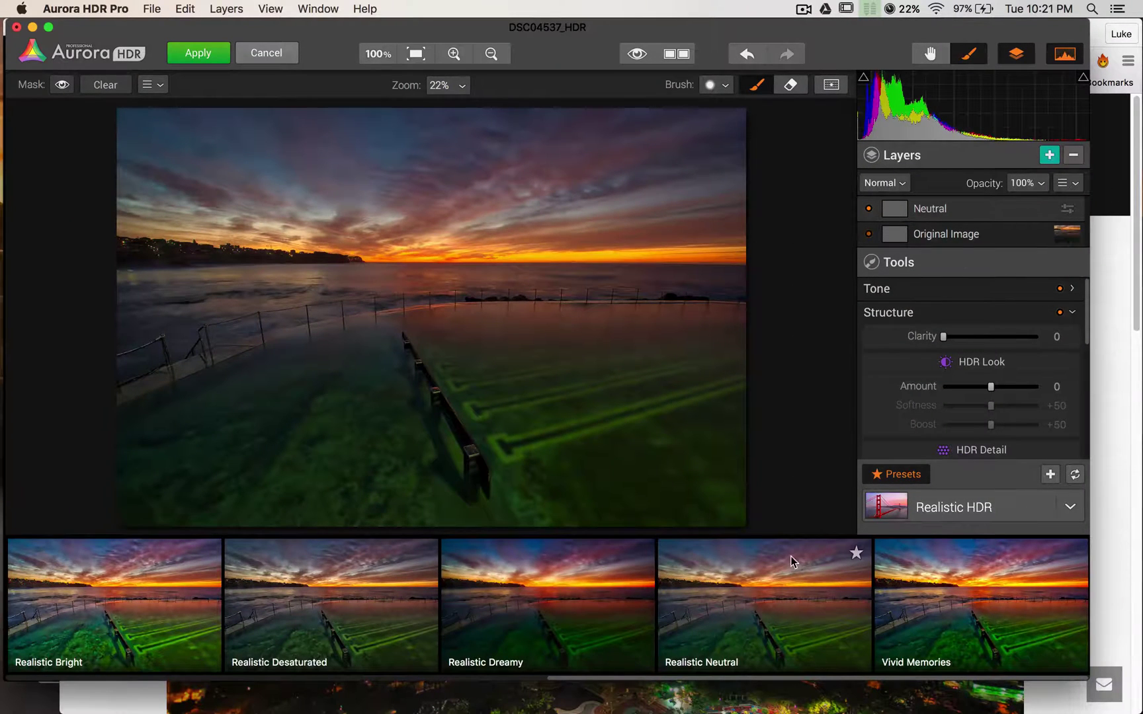
{"action": "left_click", "coordinate": [734, 609]}
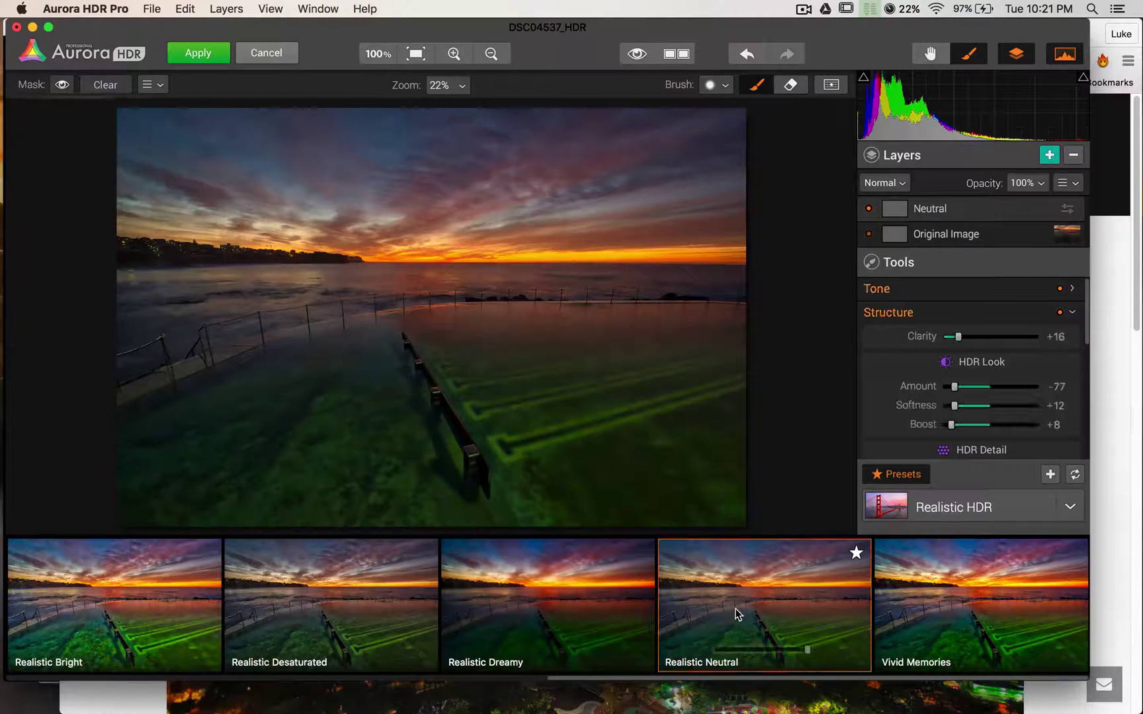
Add another layer above Neutral and name it Dreamy
{"action": "left_click", "coordinate": [1048, 157]}
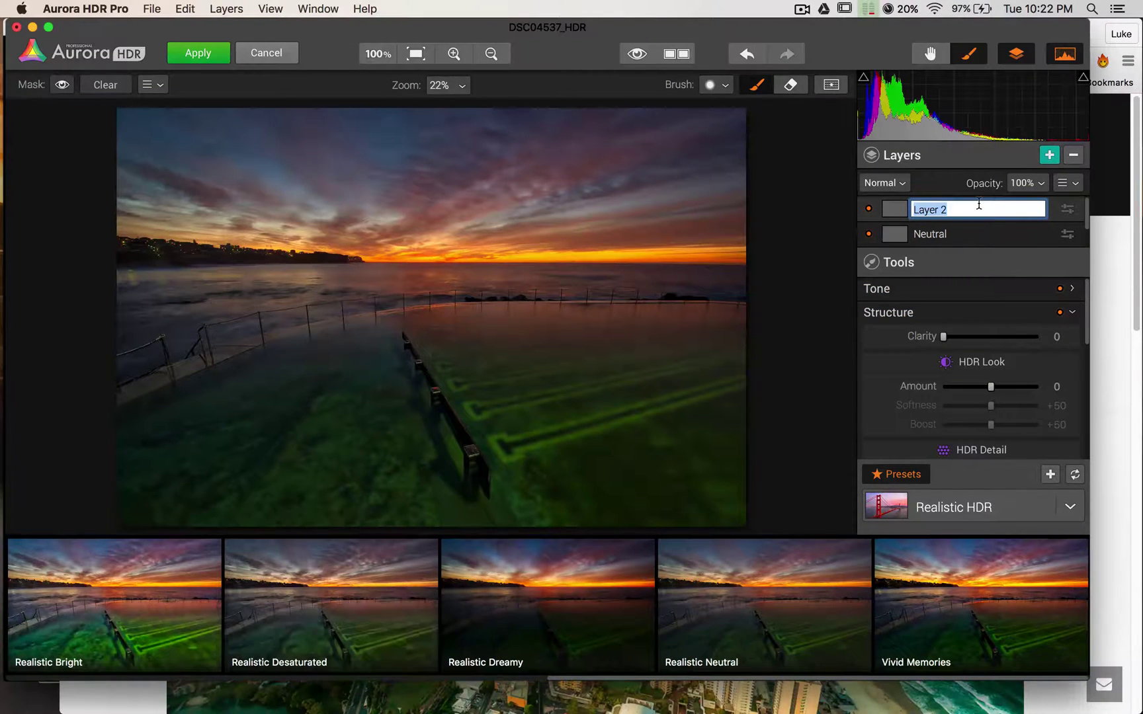
{"action": "type", "text": "Dreamy"}
{"action": "key", "text": "Return"}
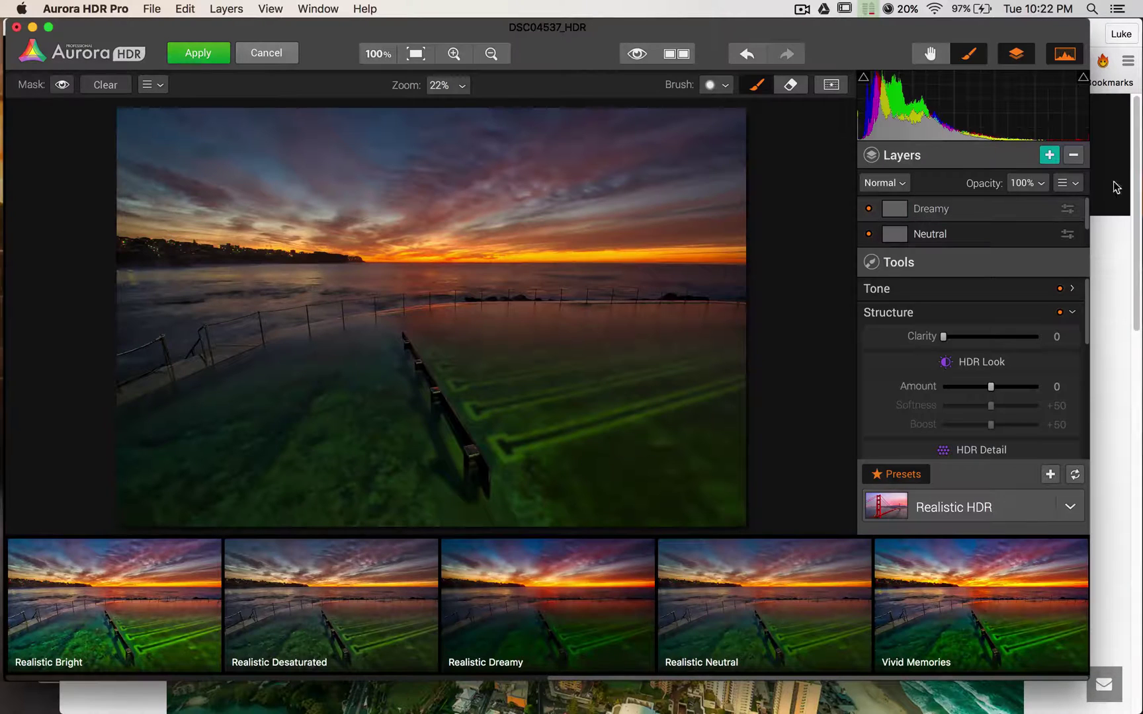
Apply Realistic Dreamy to the Dreamy layer and set the Neutral layer's opacity to 43%
{"action": "left_click", "coordinate": [536, 600]}
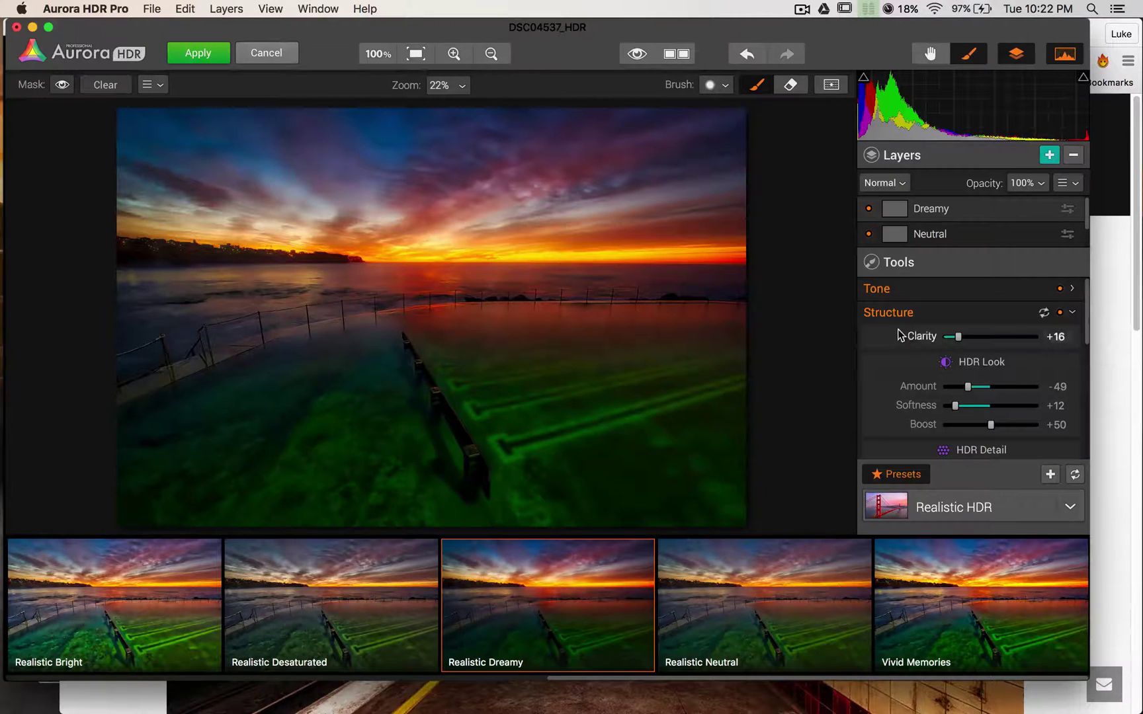
{"action": "left_click", "coordinate": [974, 233]}
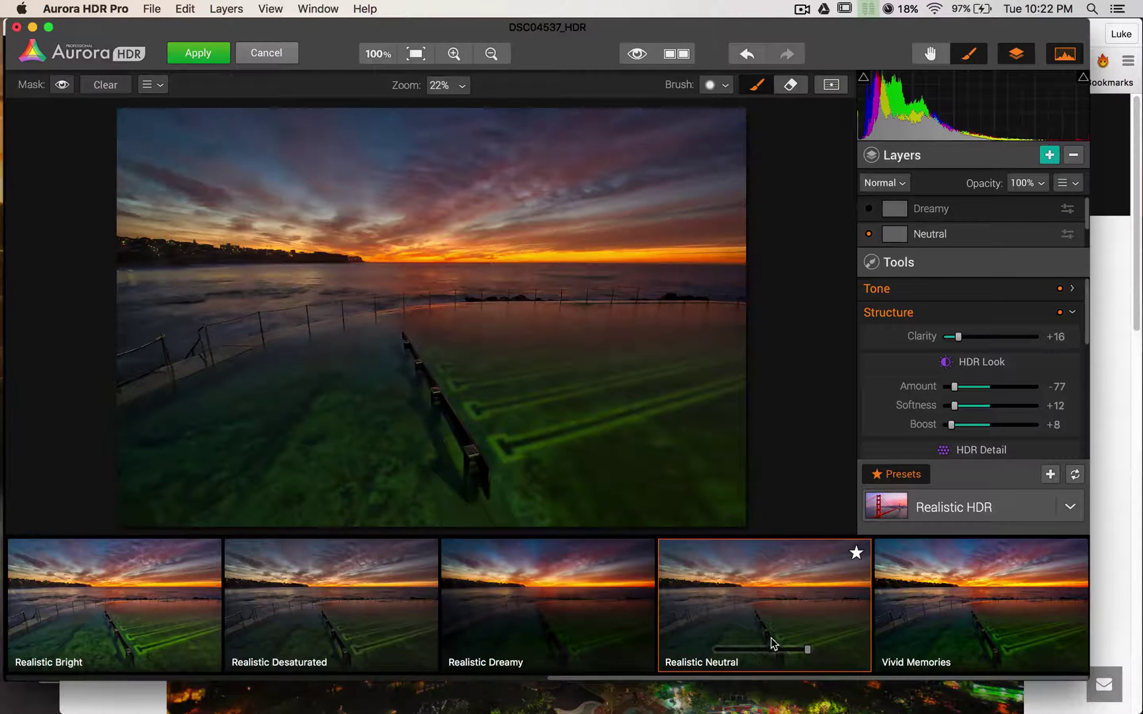
{"action": "left_click", "coordinate": [762, 648]}
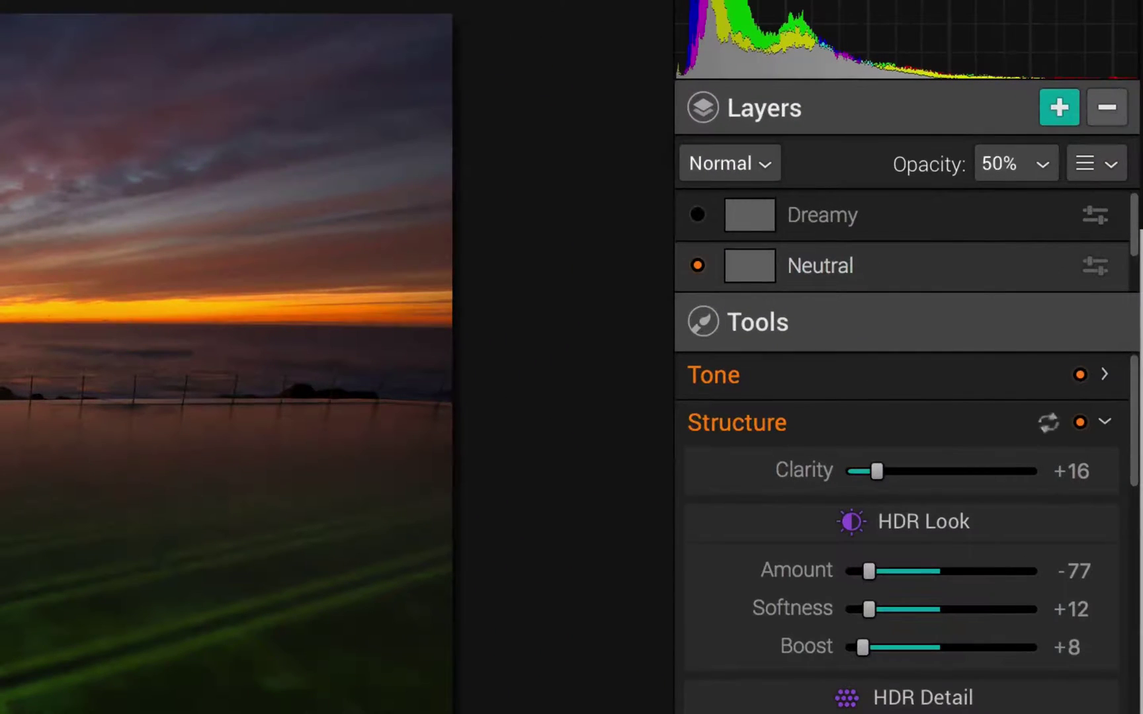
{"action": "left_click", "coordinate": [992, 163]}
{"action": "mouse_move", "coordinate": [1015, 221]}
{"action": "left_mouse_down"}
{"action": "mouse_move", "coordinate": [938, 222]}
{"action": "mouse_move", "coordinate": [1012, 222]}
{"action": "mouse_move", "coordinate": [1004, 226]}
{"action": "left_mouse_up"}
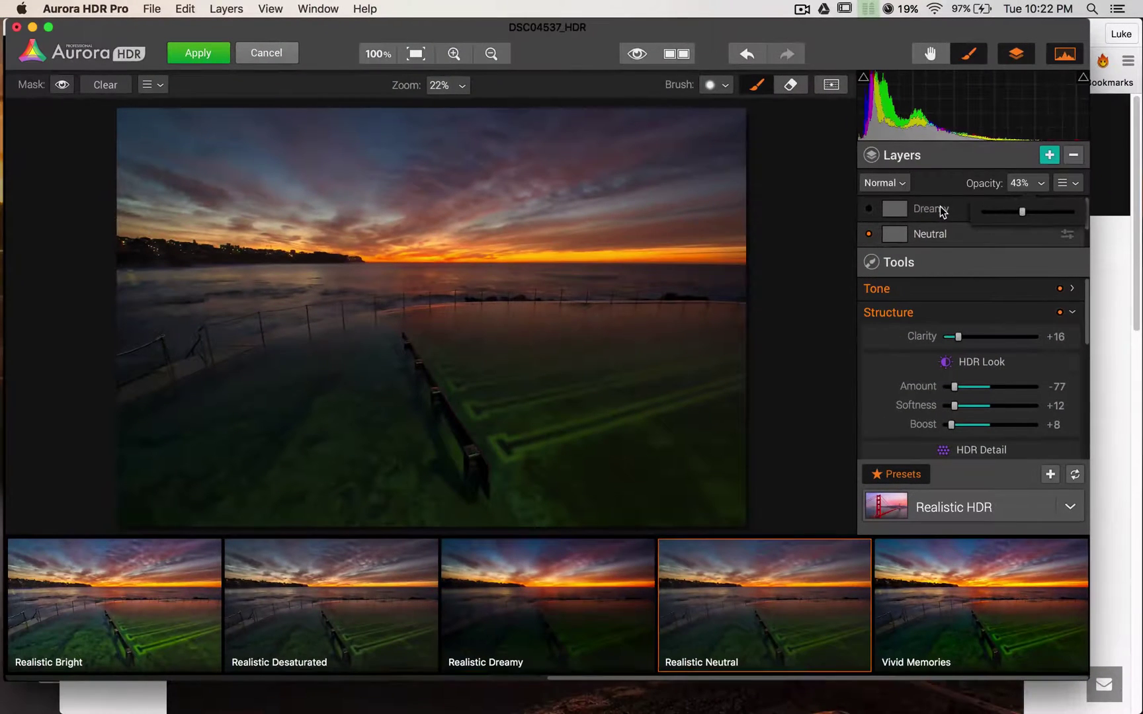
Lower the Dreamy layer's opacity to 46%
{"action": "left_click", "coordinate": [942, 210]}
{"action": "left_click", "coordinate": [1028, 183]}
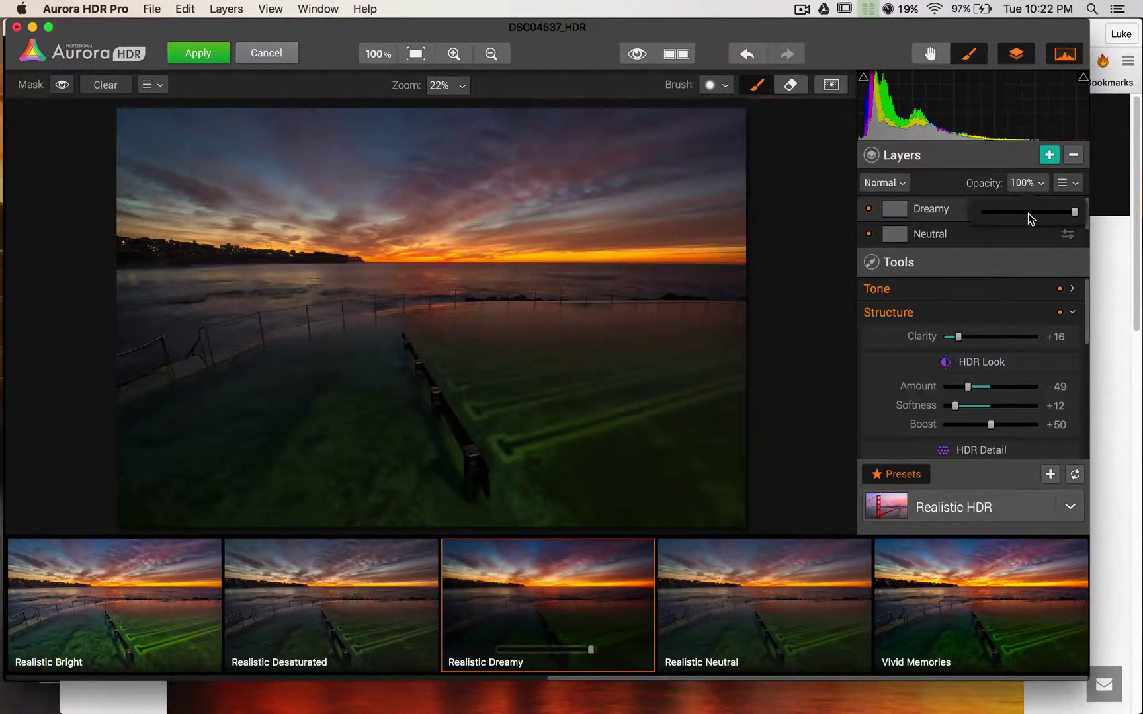
{"action": "left_click", "coordinate": [1024, 211]}
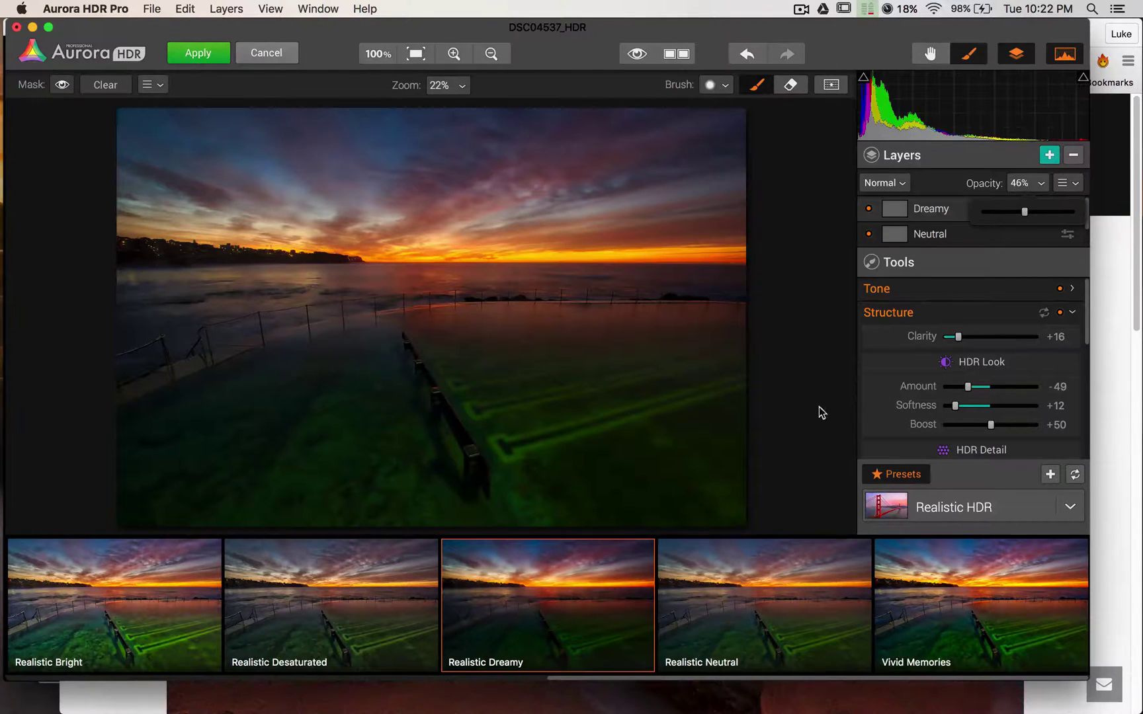
Add an empty Layer 3 at the top of the stack, above Dreamy
{"action": "left_click", "coordinate": [1049, 155]}
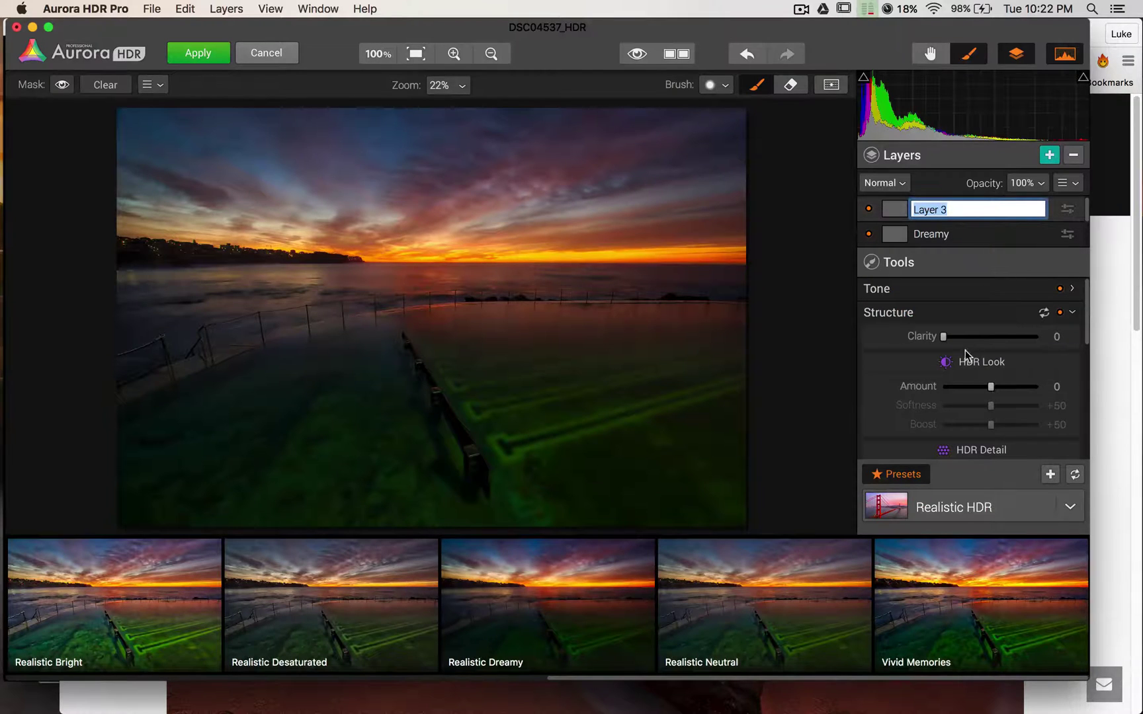
{"action": "scroll", "coordinate": [1003, 385], "scroll_direction": "down", "scroll_amount": 5}
{"action": "scroll", "coordinate": [1003, 385], "scroll_direction": "up", "scroll_amount": 3}
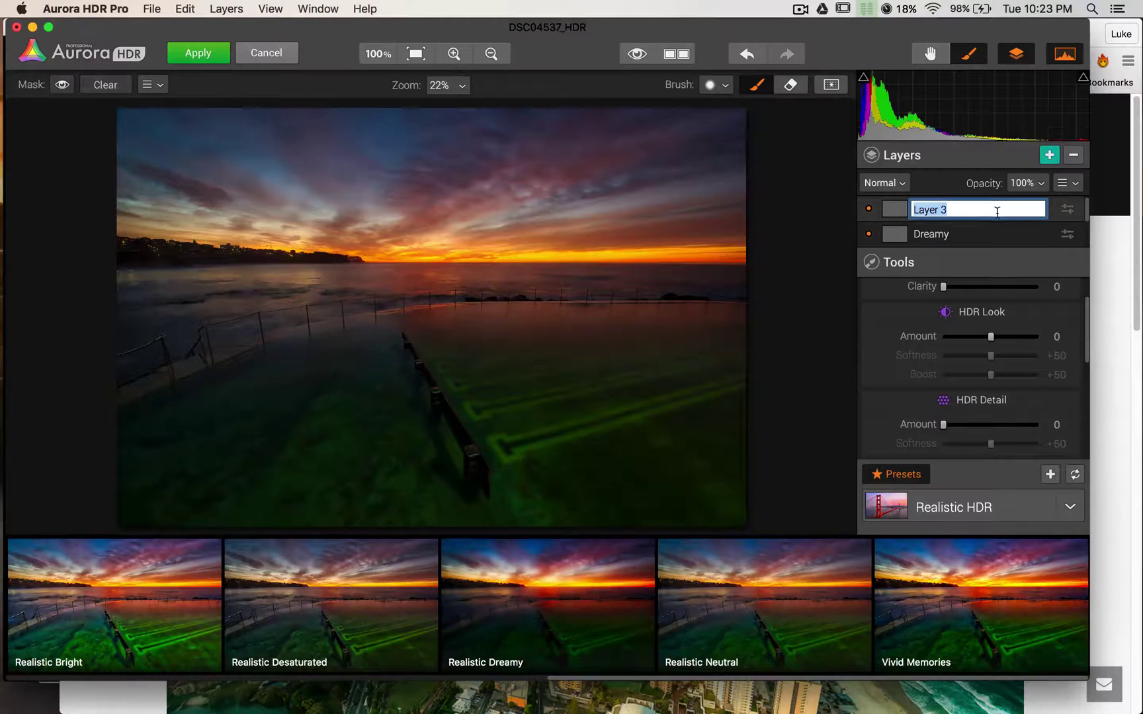
Delete Layer 3, Dreamy and Neutral from the layer stack
{"action": "left_click", "coordinate": [993, 232]}
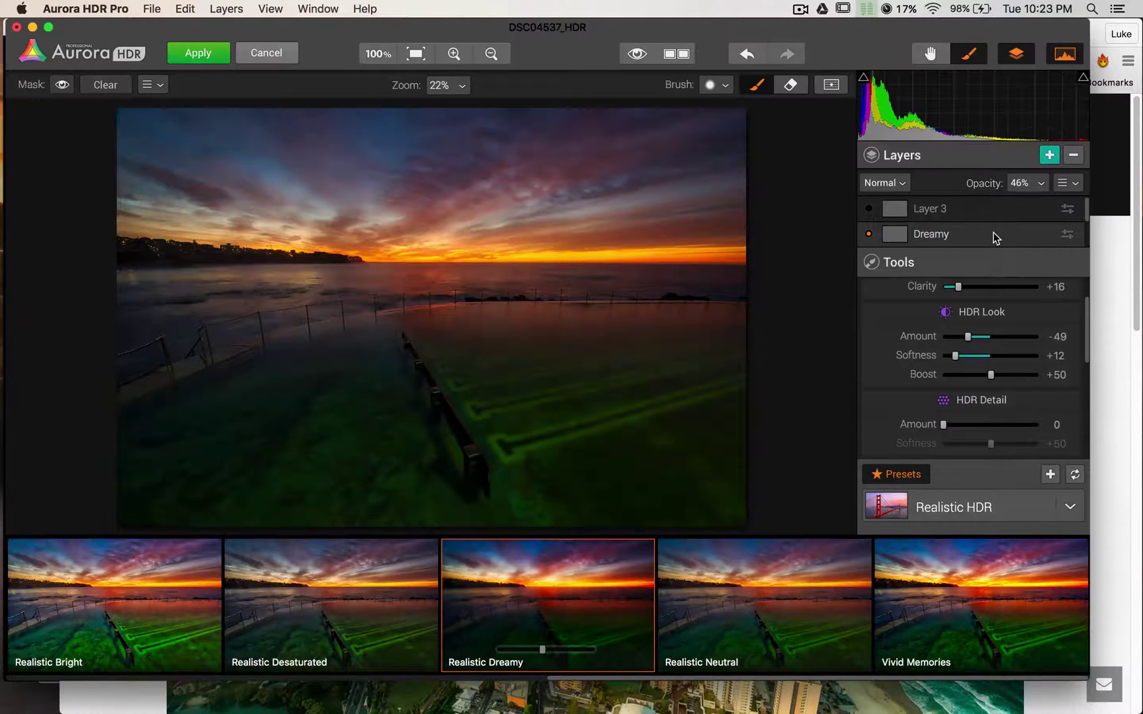
{"action": "left_click", "coordinate": [1000, 213]}
{"action": "left_click", "coordinate": [1073, 156]}
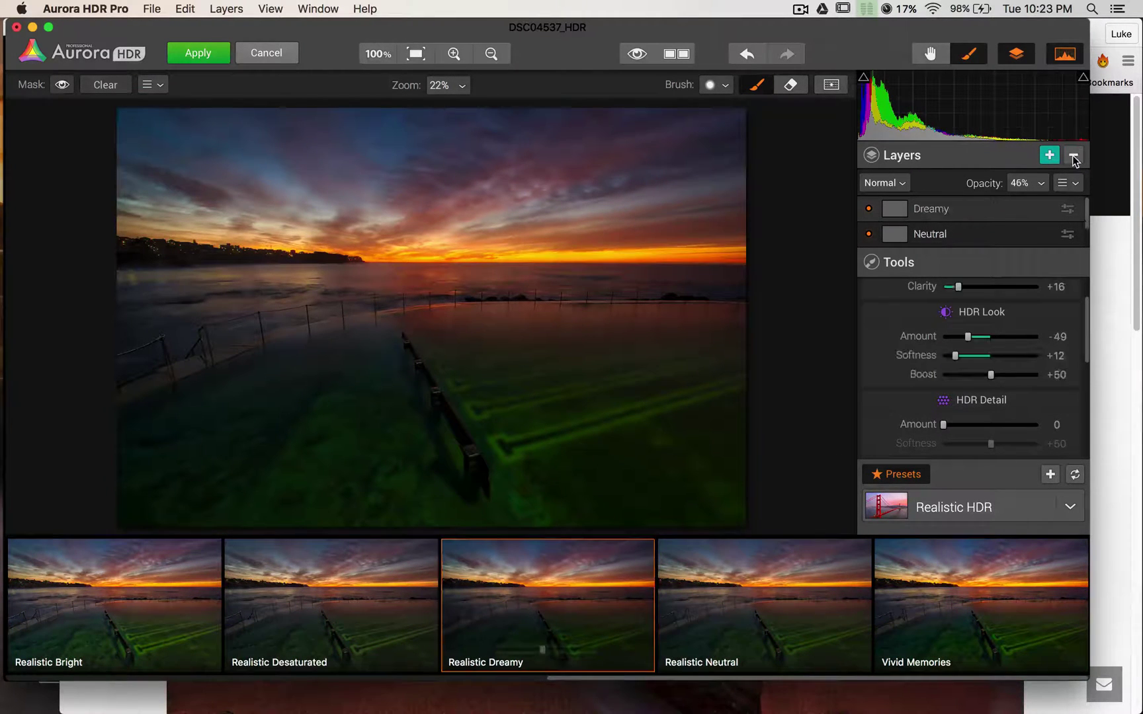
{"action": "left_click", "coordinate": [1073, 157]}
{"action": "left_click", "coordinate": [1073, 156]}
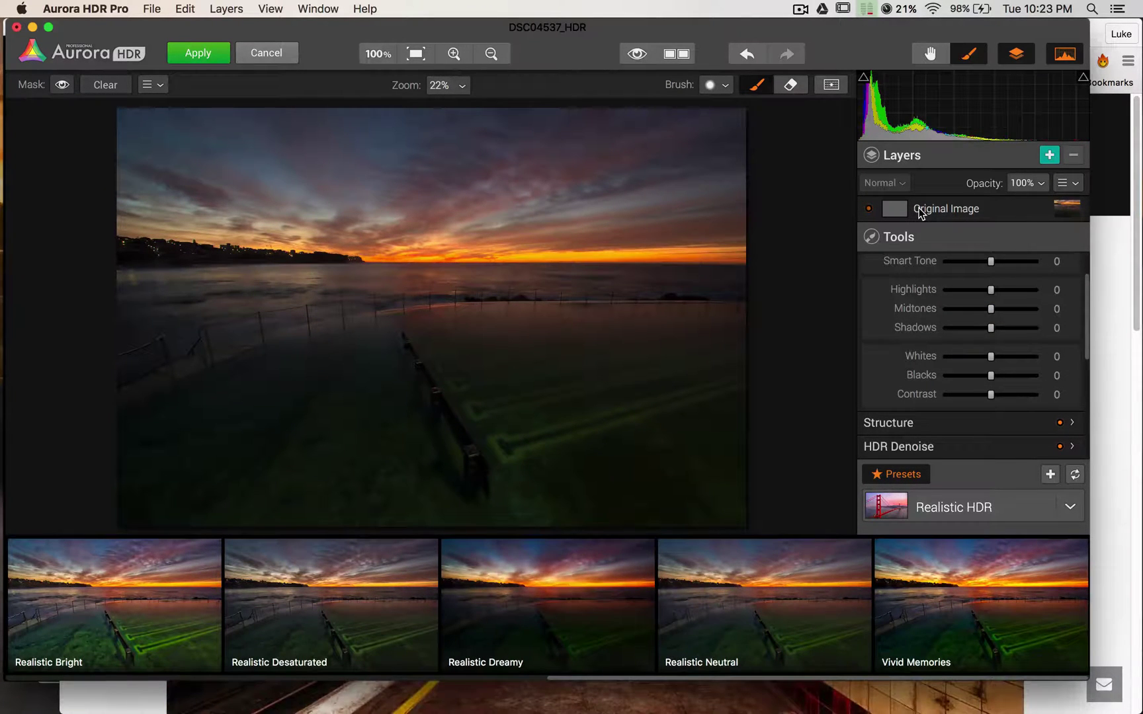
Add a new layer above Original Image named 'Luminosity'
{"action": "left_click", "coordinate": [1050, 156]}
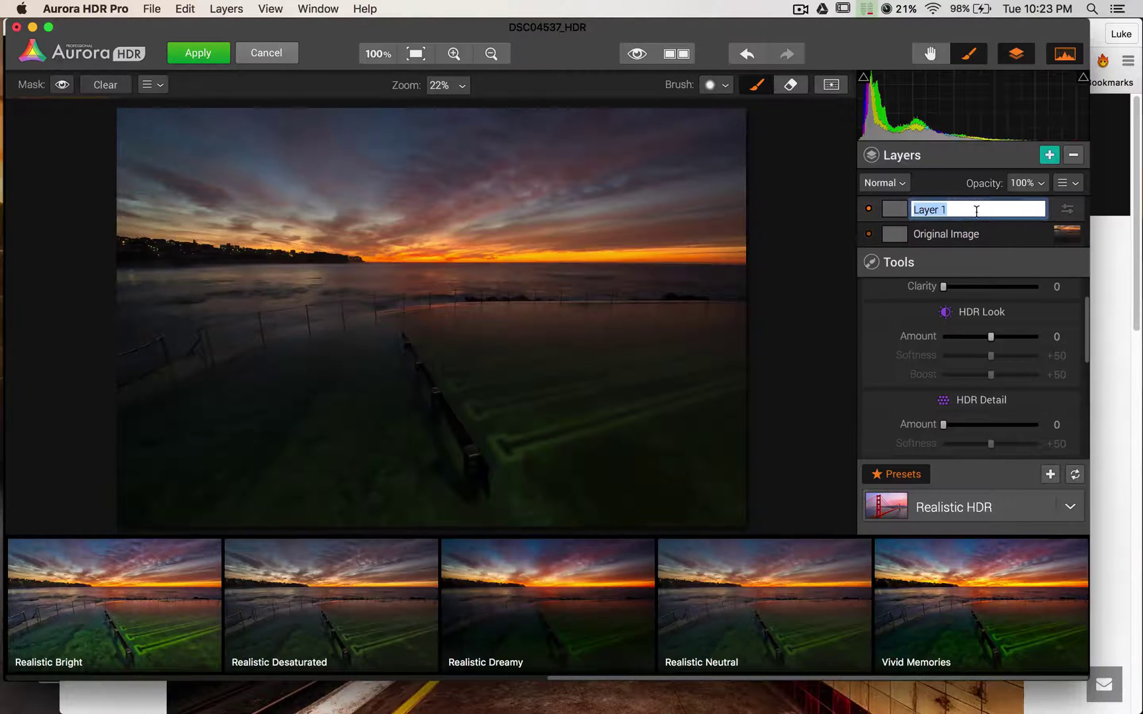
{"action": "type", "text": "Luminosity"}
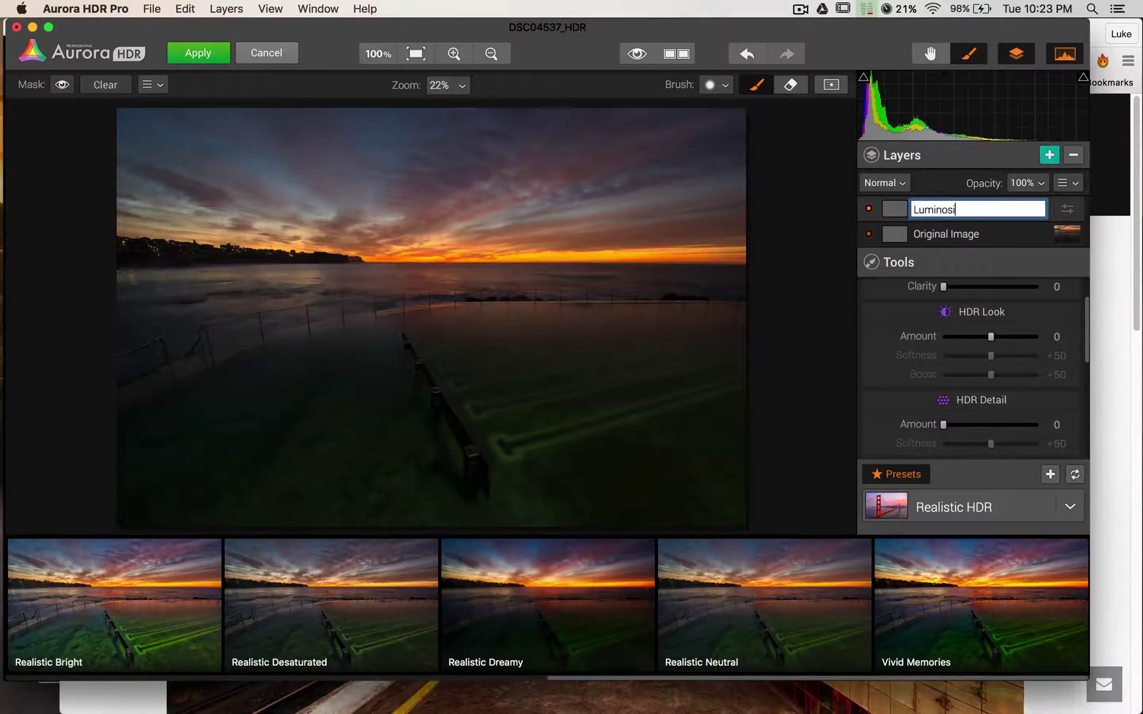
{"action": "key", "text": "Return"}
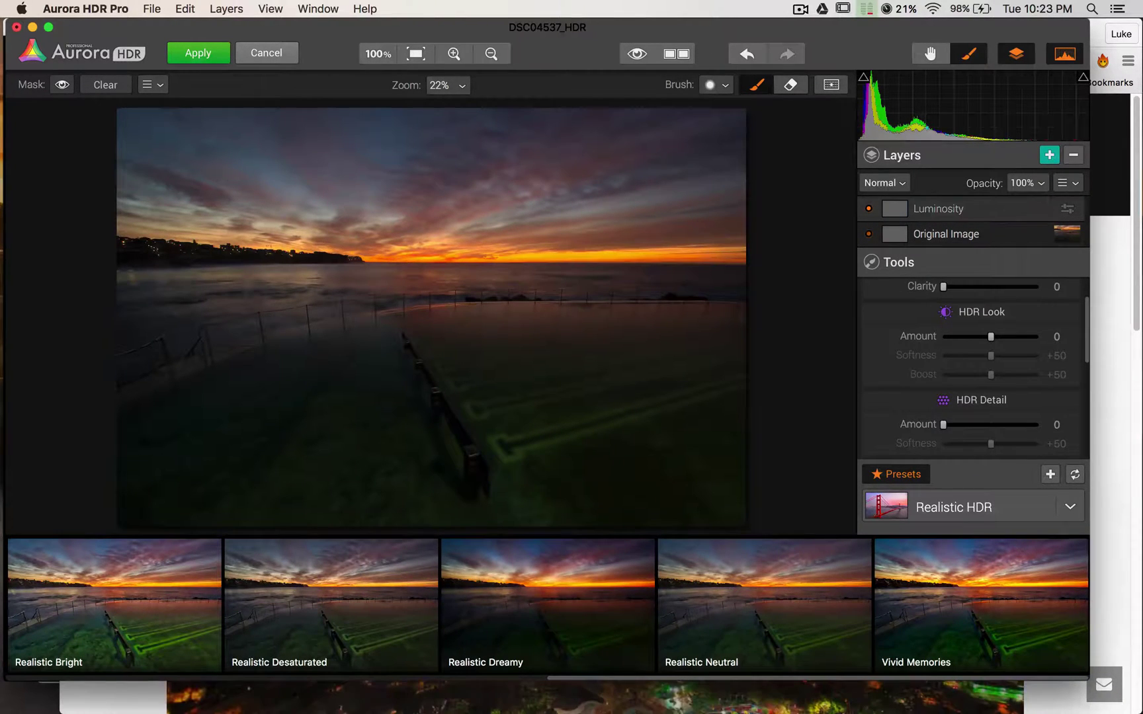
Create a grayscale luminosity mask on the Luminosity layer from its context menu
{"action": "right_click", "coordinate": [971, 207]}
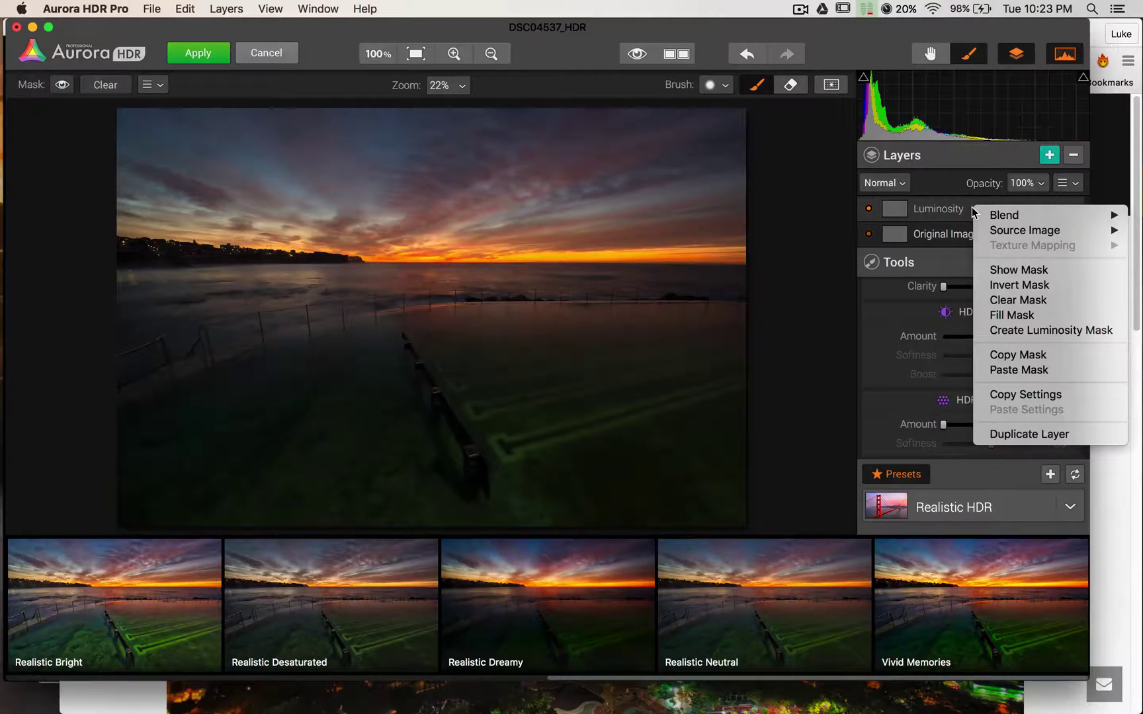
{"action": "left_click", "coordinate": [1041, 334]}
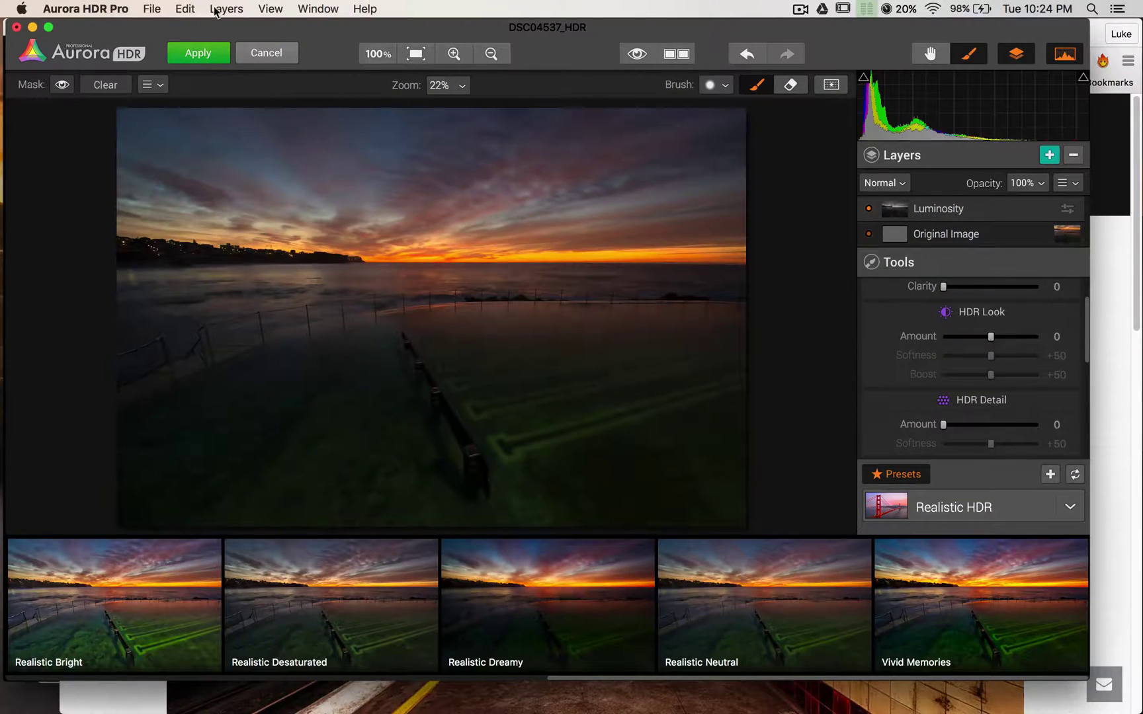
Preview the Luminosity mask with Show Mask, then turn the red overlay back off
{"action": "left_click", "coordinate": [216, 9]}
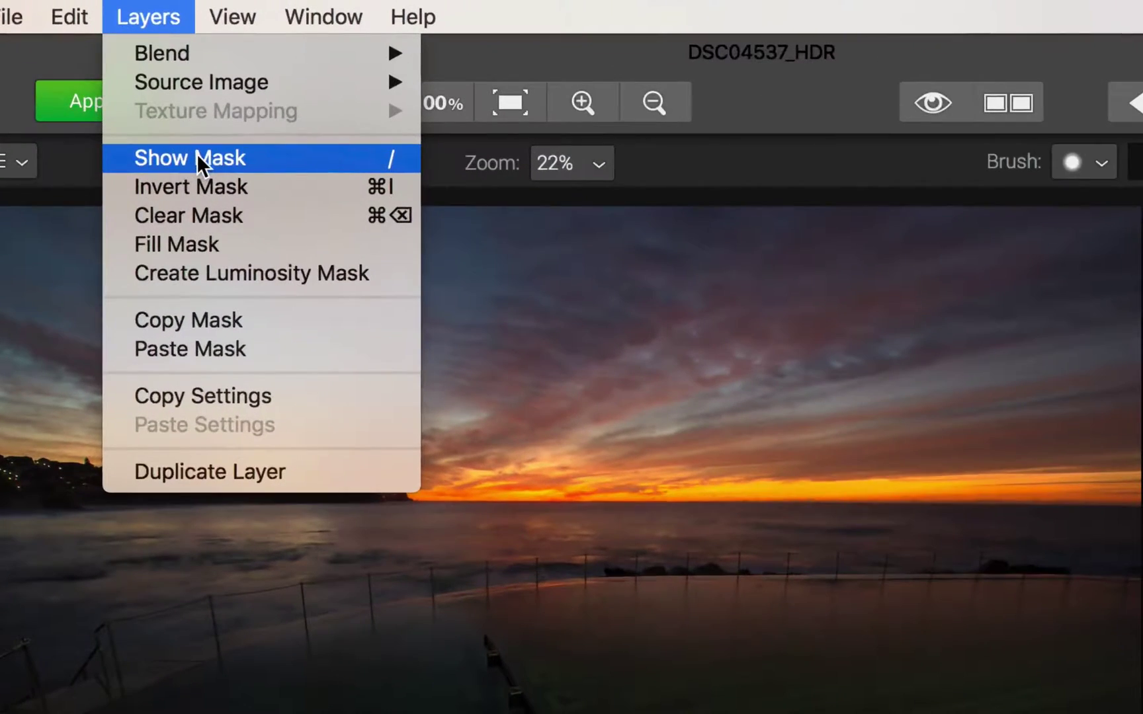
{"action": "left_click", "coordinate": [251, 80]}
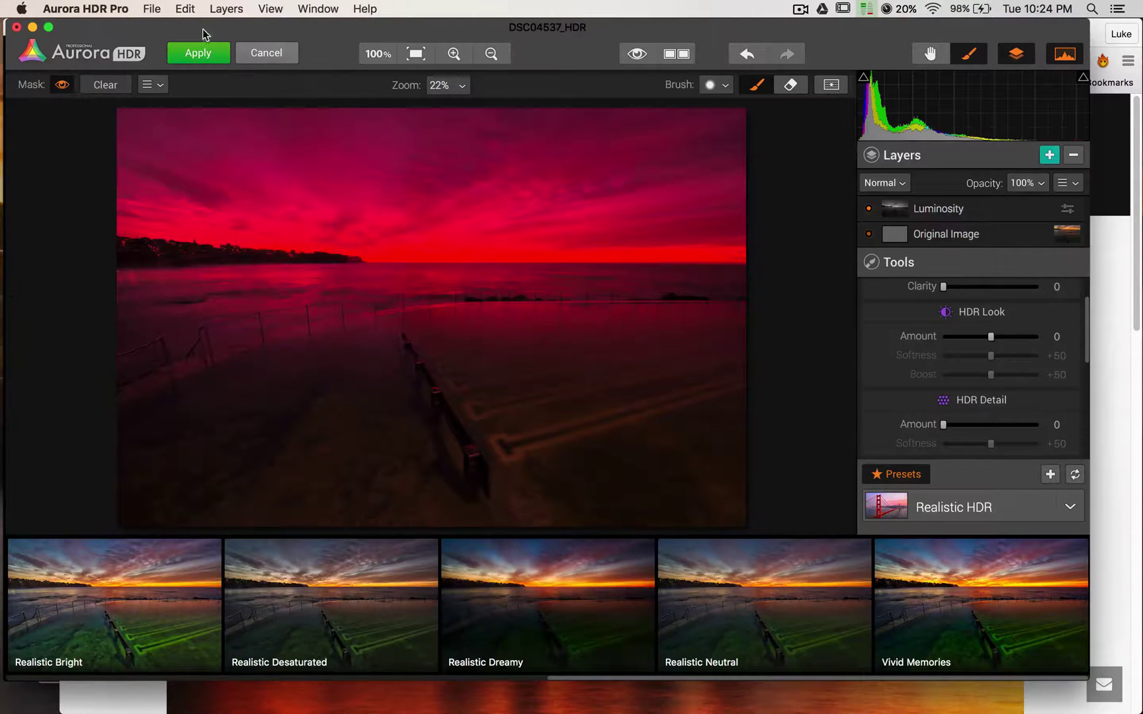
{"action": "left_click", "coordinate": [185, 9]}
{"action": "mouse_move", "coordinate": [226, 10]}
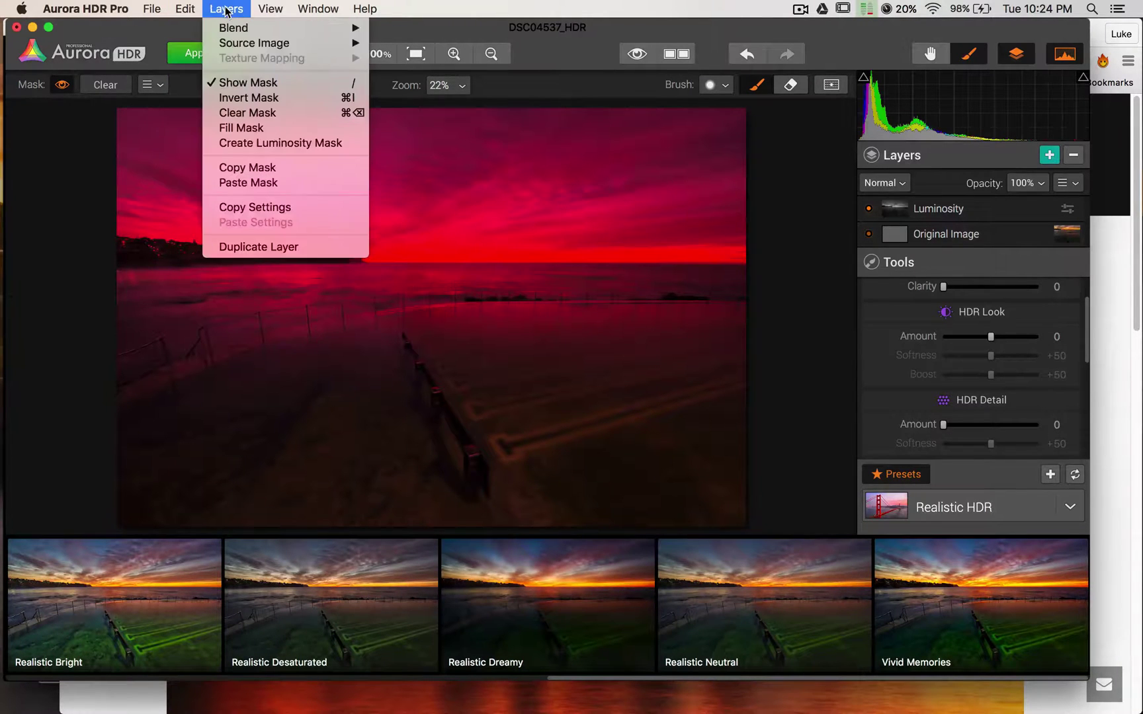
{"action": "left_click", "coordinate": [255, 81]}
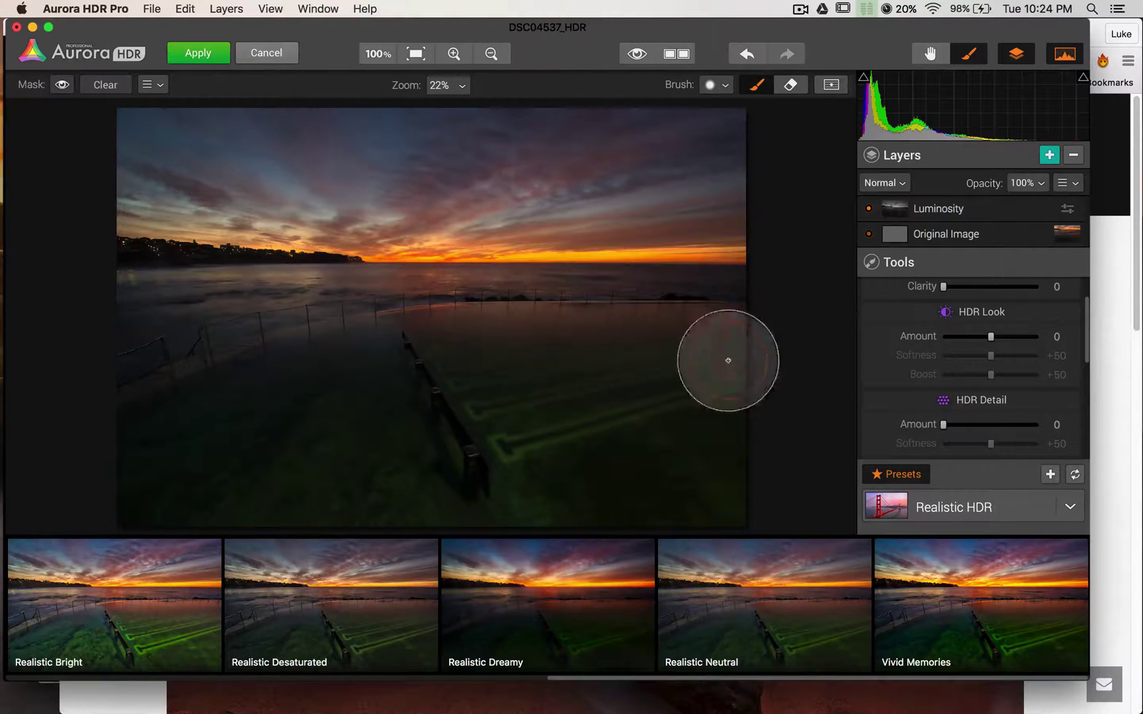
Apply Trey Ratcliff's First Time I Did Mushrooms to Luminosity and toggle visibility to compare
{"action": "left_click", "coordinate": [1071, 510]}
{"action": "left_click", "coordinate": [994, 378]}
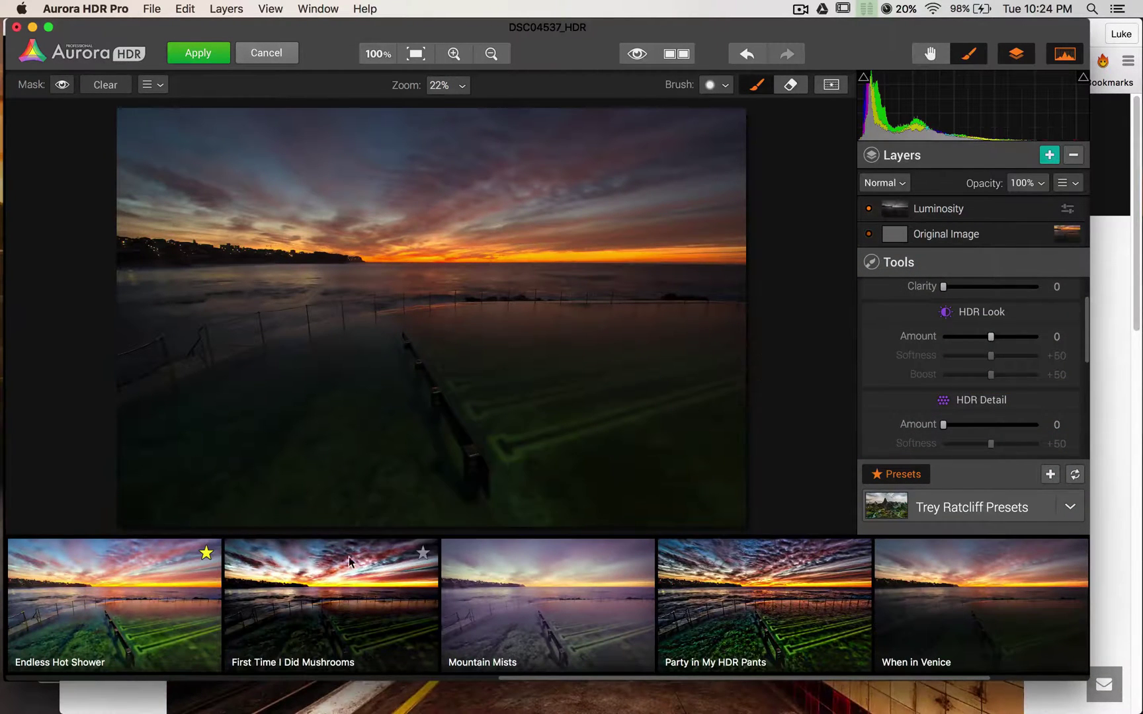
{"action": "left_click", "coordinate": [349, 592]}
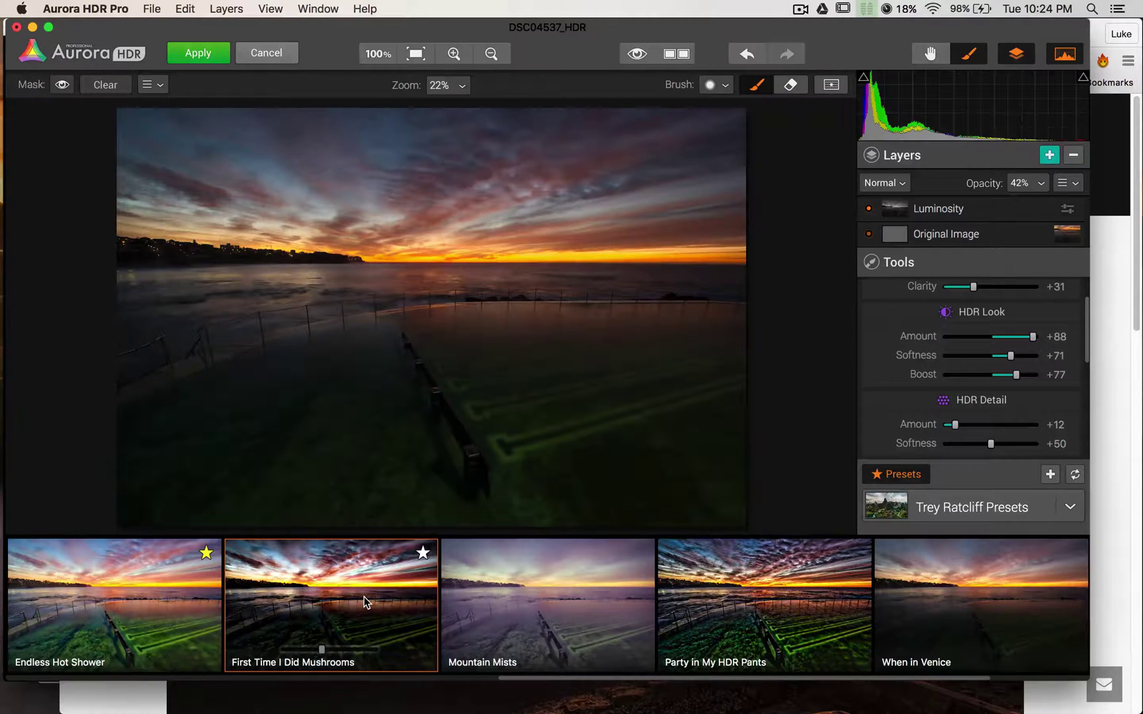
{"action": "left_click", "coordinate": [869, 209]}
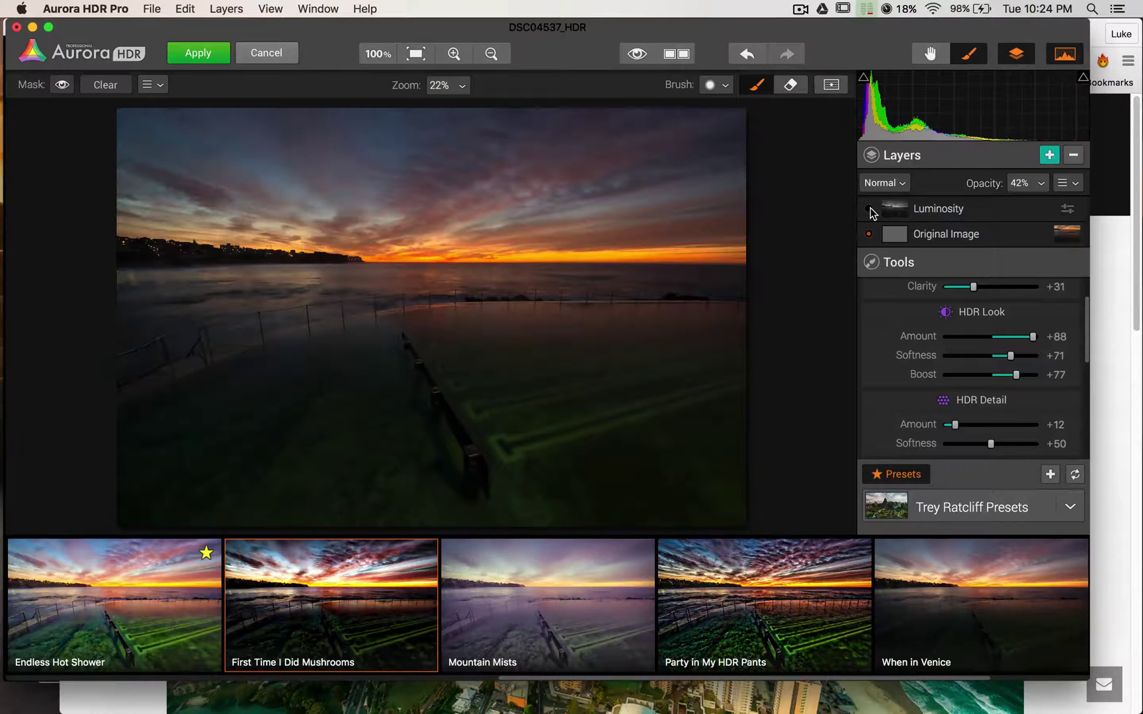
{"action": "left_click", "coordinate": [869, 209]}
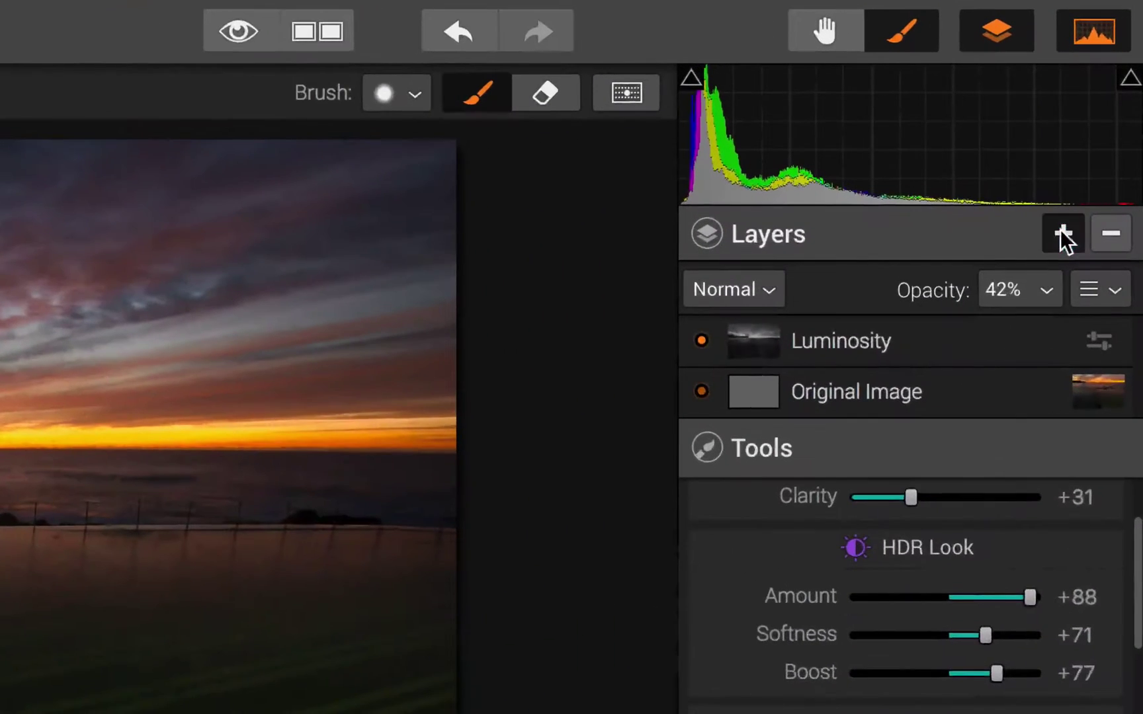
Add a new layer named 'Luminosity inverted'
{"action": "left_click", "coordinate": [1049, 155]}
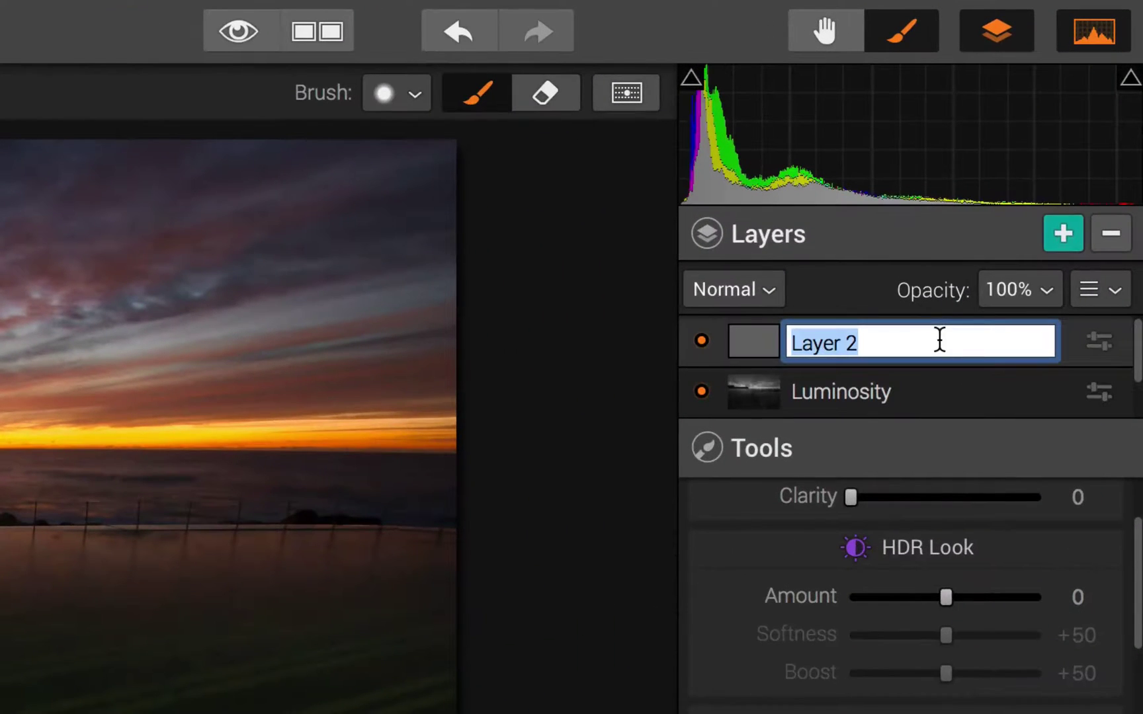
{"action": "type", "text": "Luminosit"}
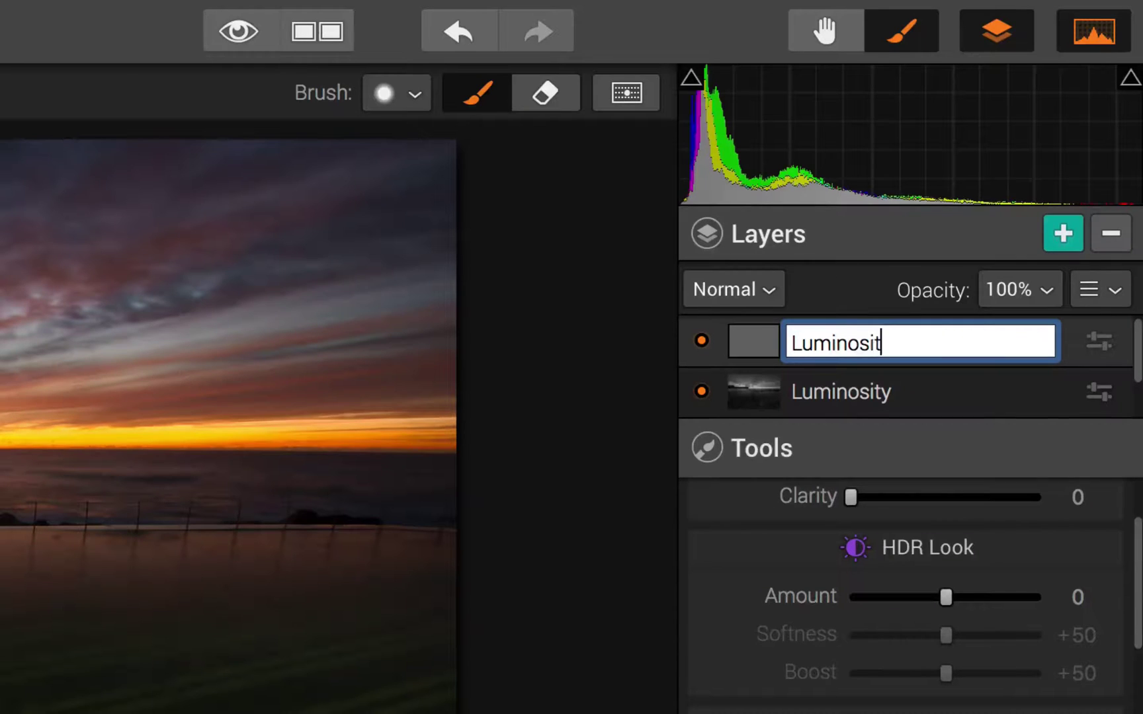
{"action": "type", "text": "y inverted"}
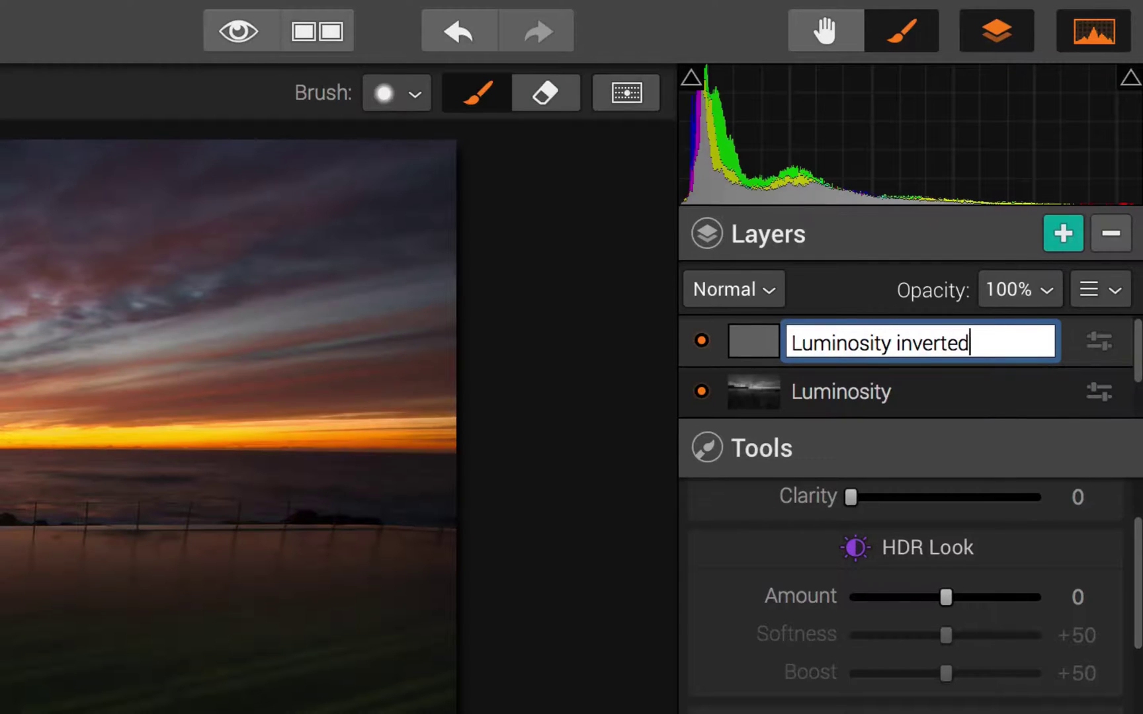
{"action": "key", "text": "Return"}
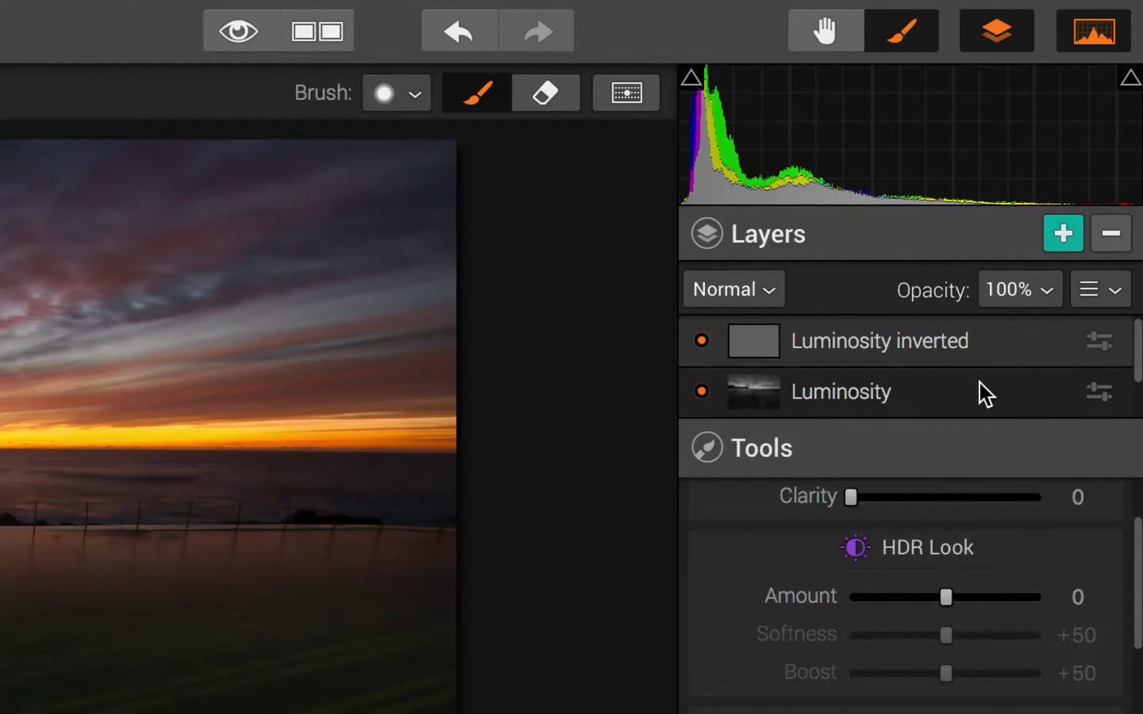
Invert the Luminosity inverted layer's mask
{"action": "right_click", "coordinate": [931, 339]}
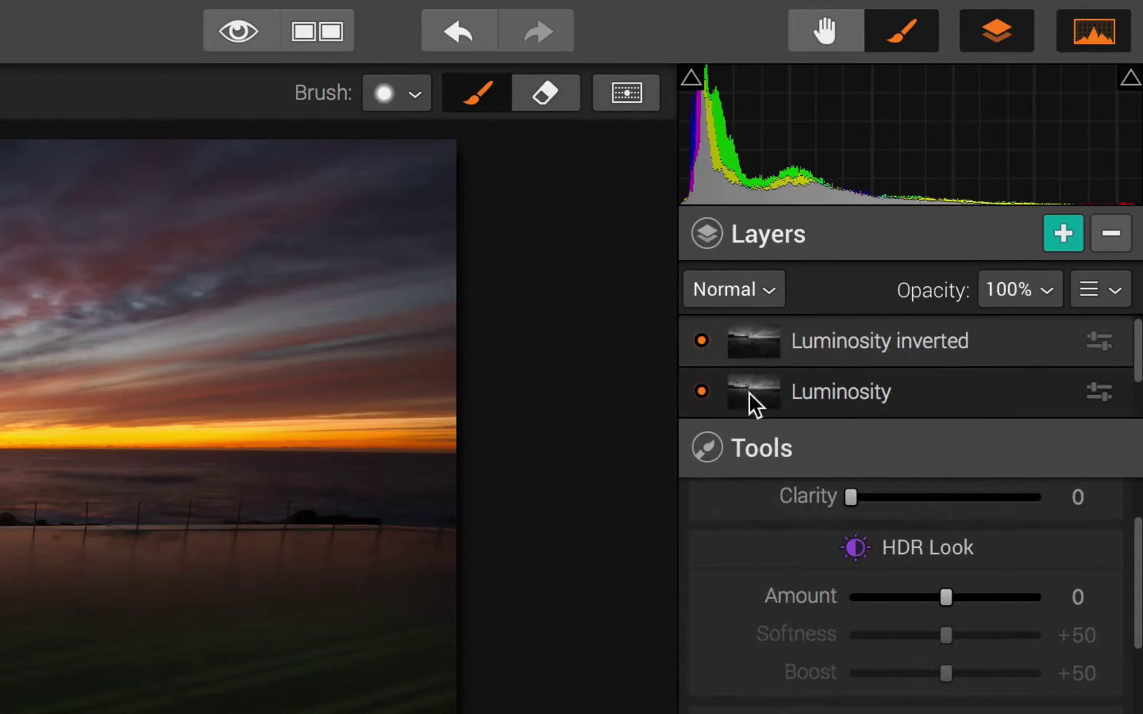
{"action": "right_click", "coordinate": [872, 339]}
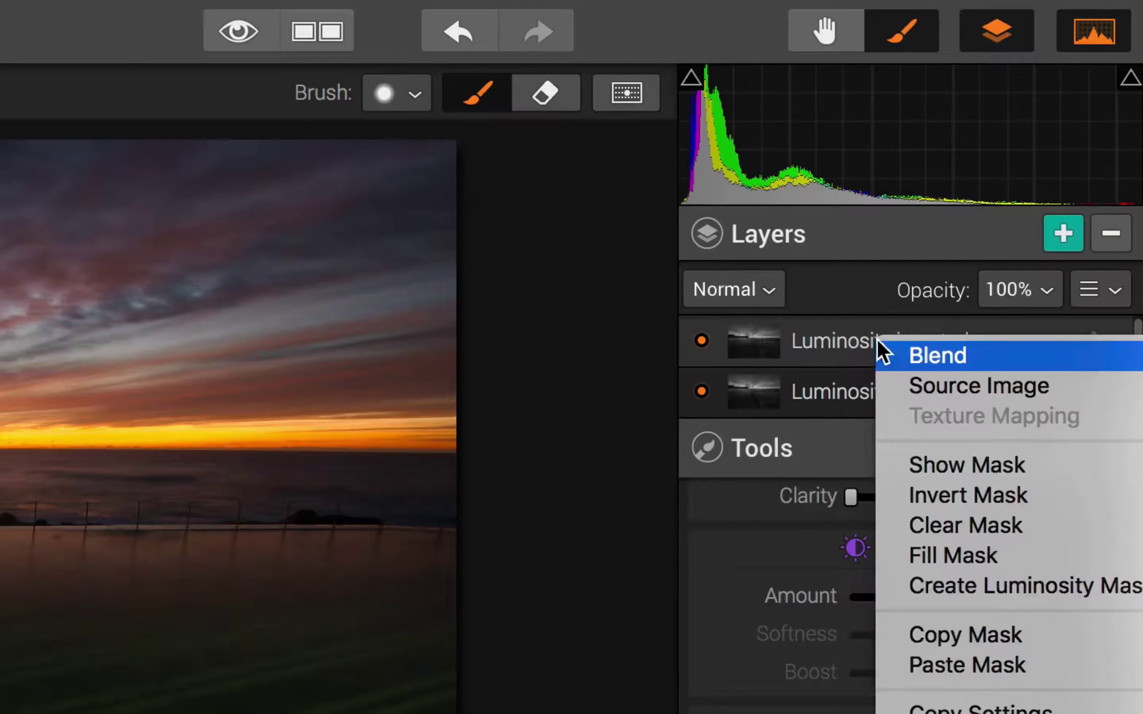
{"action": "mouse_move", "coordinate": [898, 340]}
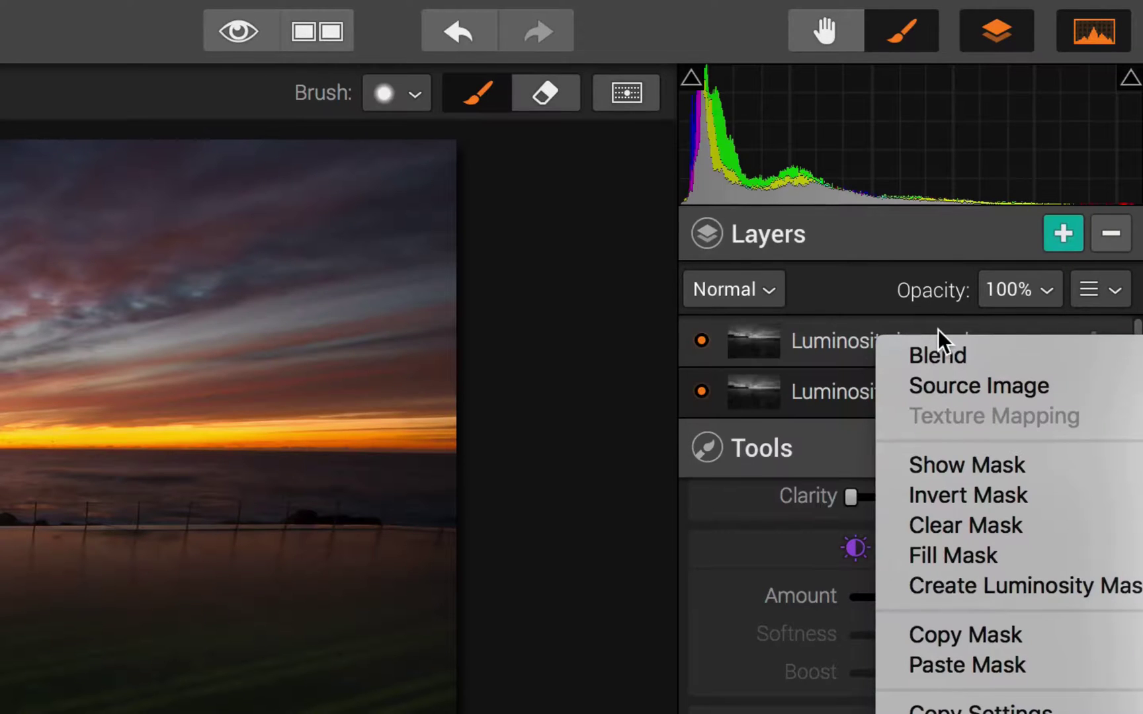
{"action": "left_click", "coordinate": [969, 494]}
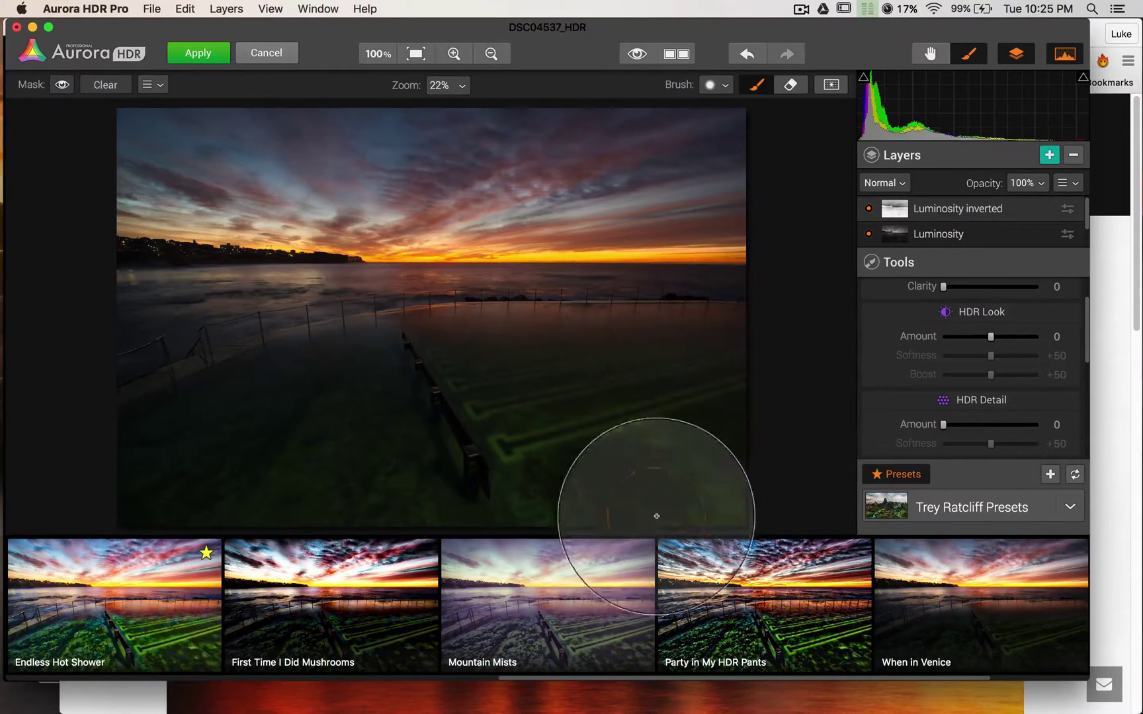
Apply Baby in the Corner to the Luminosity inverted layer and drag its amount down
{"action": "mouse_move", "coordinate": [615, 584]}
{"action": "scroll", "coordinate": [544, 607], "scroll_direction": "left", "scroll_amount": 10}
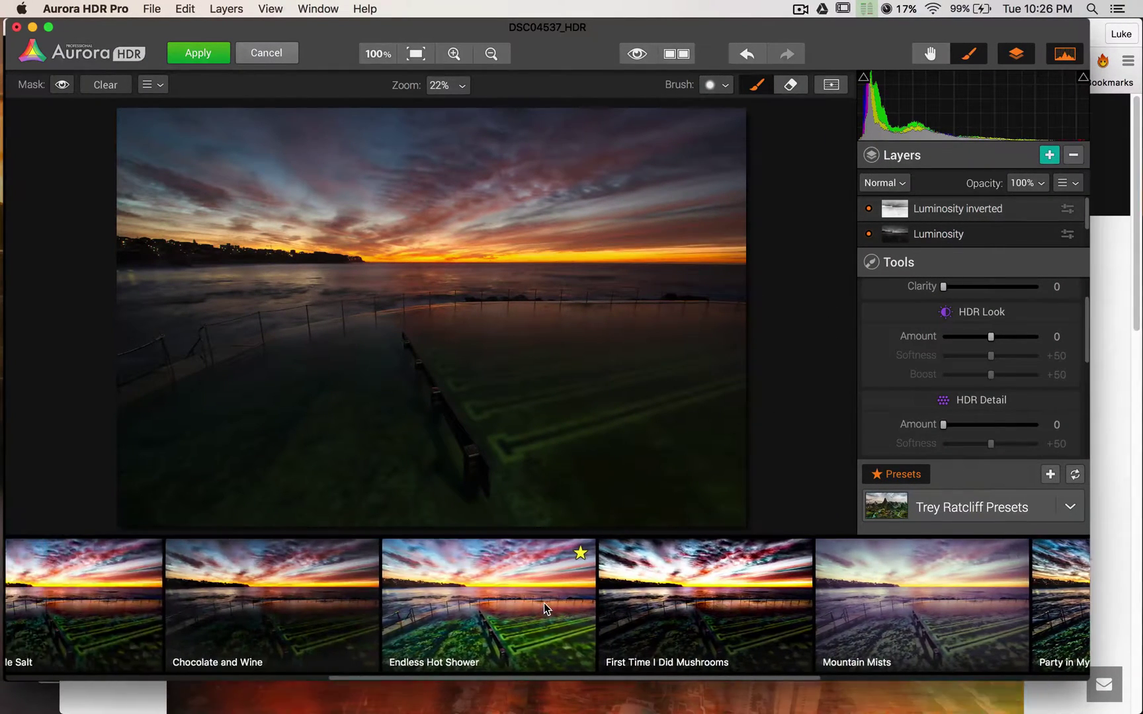
{"action": "scroll", "coordinate": [543, 602], "scroll_direction": "left", "scroll_amount": 8}
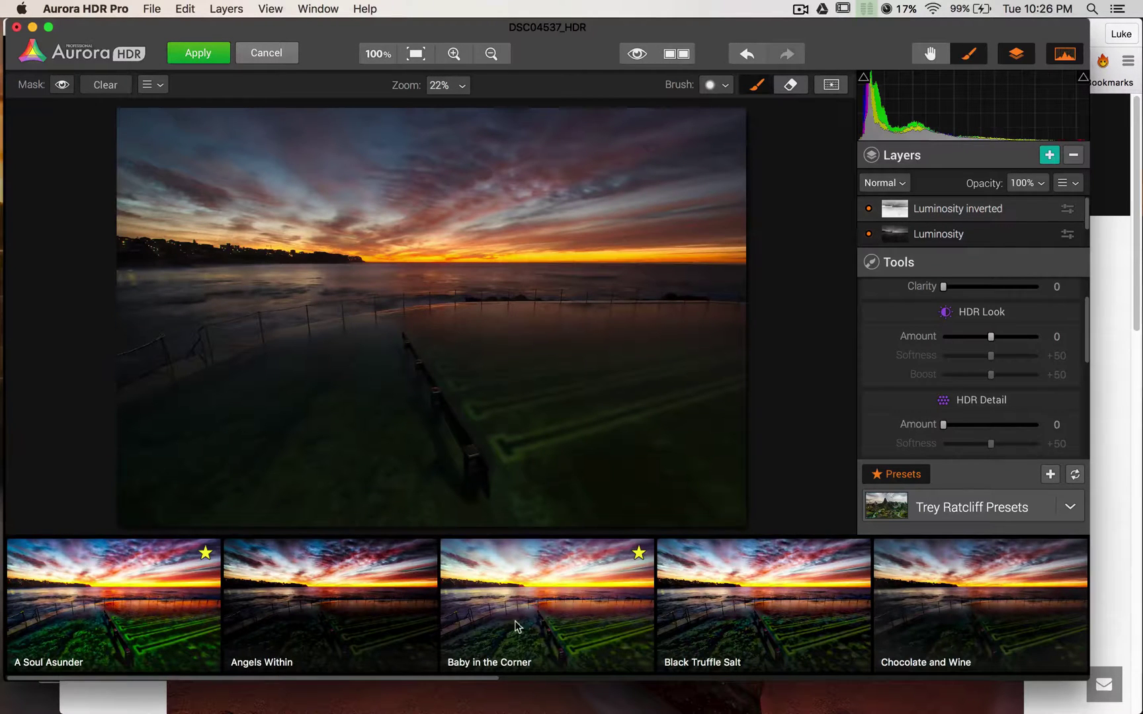
{"action": "left_click", "coordinate": [542, 601]}
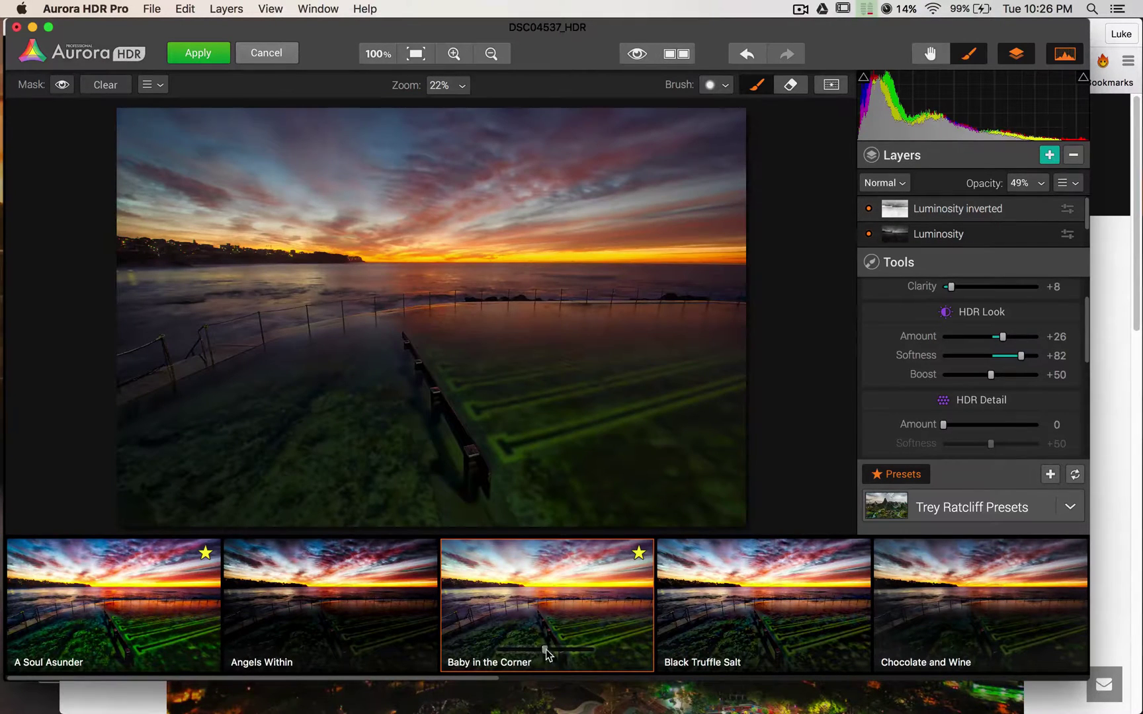
{"action": "mouse_move", "coordinate": [547, 654]}
{"action": "left_mouse_down"}
{"action": "mouse_move", "coordinate": [592, 657]}
{"action": "mouse_move", "coordinate": [479, 662]}
{"action": "mouse_move", "coordinate": [644, 660]}
{"action": "mouse_move", "coordinate": [531, 660]}
{"action": "left_mouse_up"}
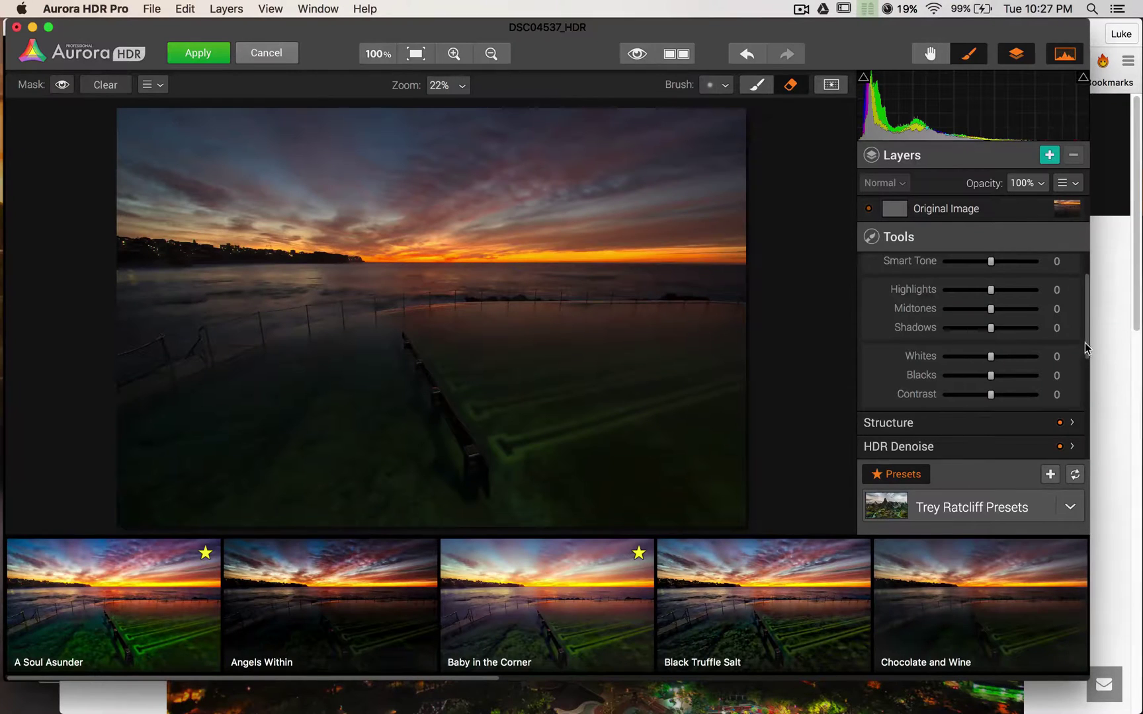
Set Top & Bottom Lighting to Top +32, Bottom +22, Blend +50, Shift +39
{"action": "scroll", "coordinate": [1085, 349], "scroll_direction": "down", "scroll_amount": 10}
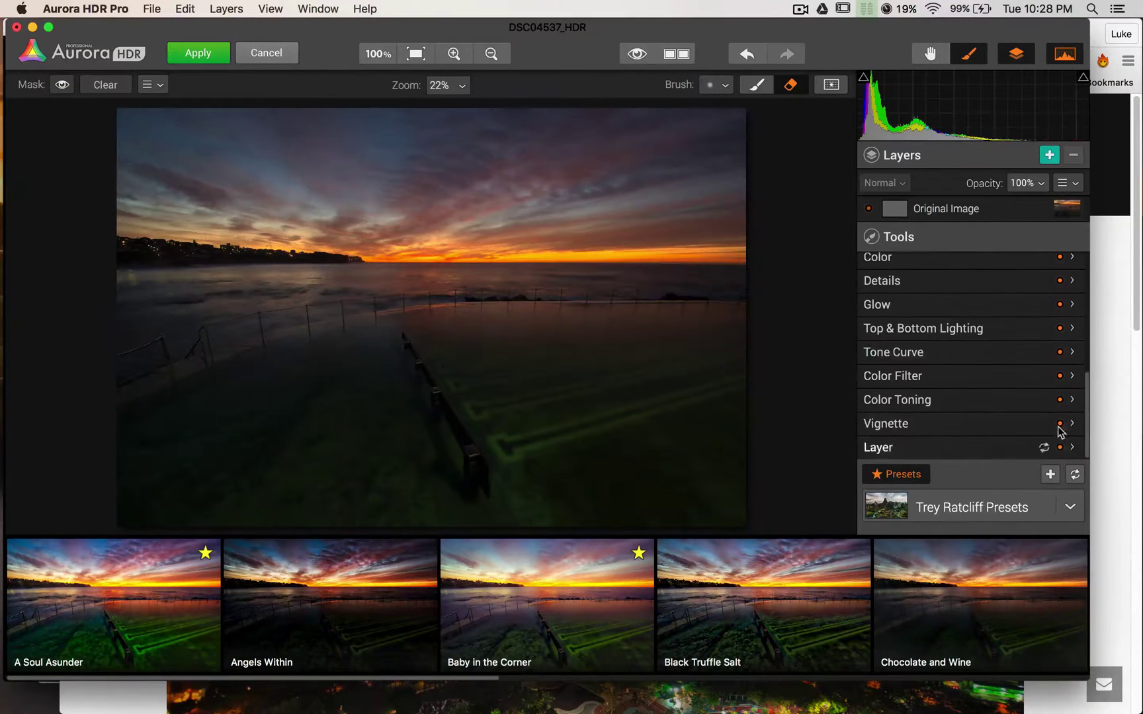
{"action": "left_click", "coordinate": [1073, 331]}
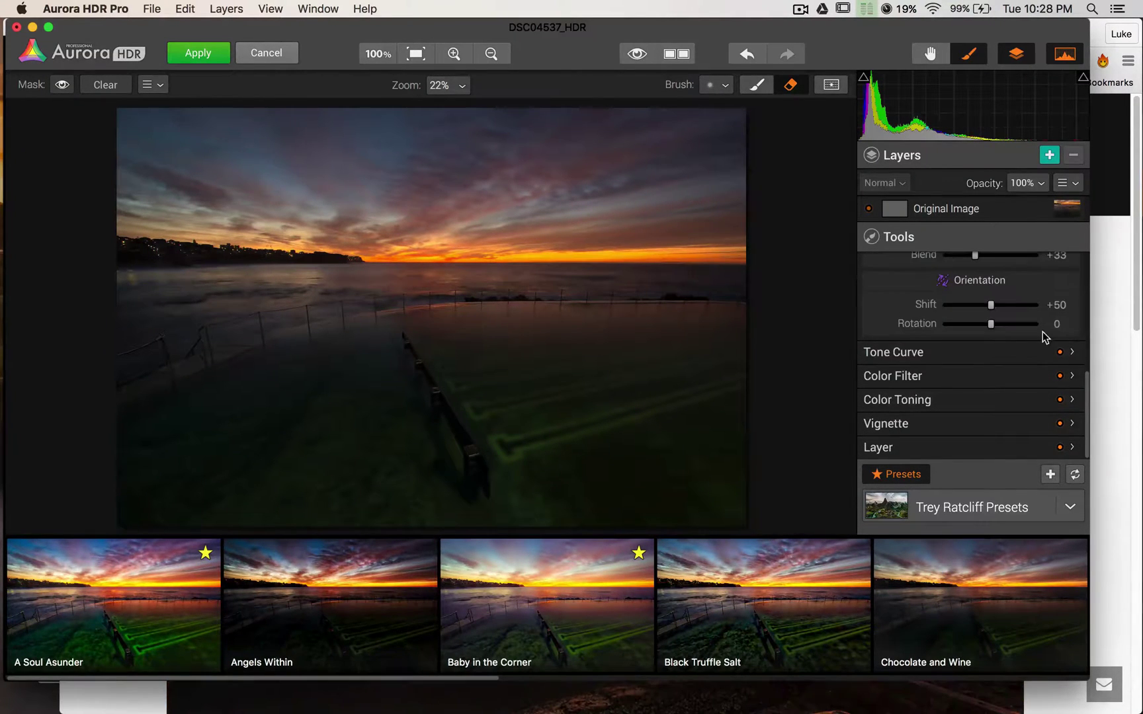
{"action": "scroll", "coordinate": [1000, 341], "scroll_direction": "up", "scroll_amount": 5}
{"action": "scroll", "coordinate": [1000, 342], "scroll_direction": "down", "scroll_amount": 5}
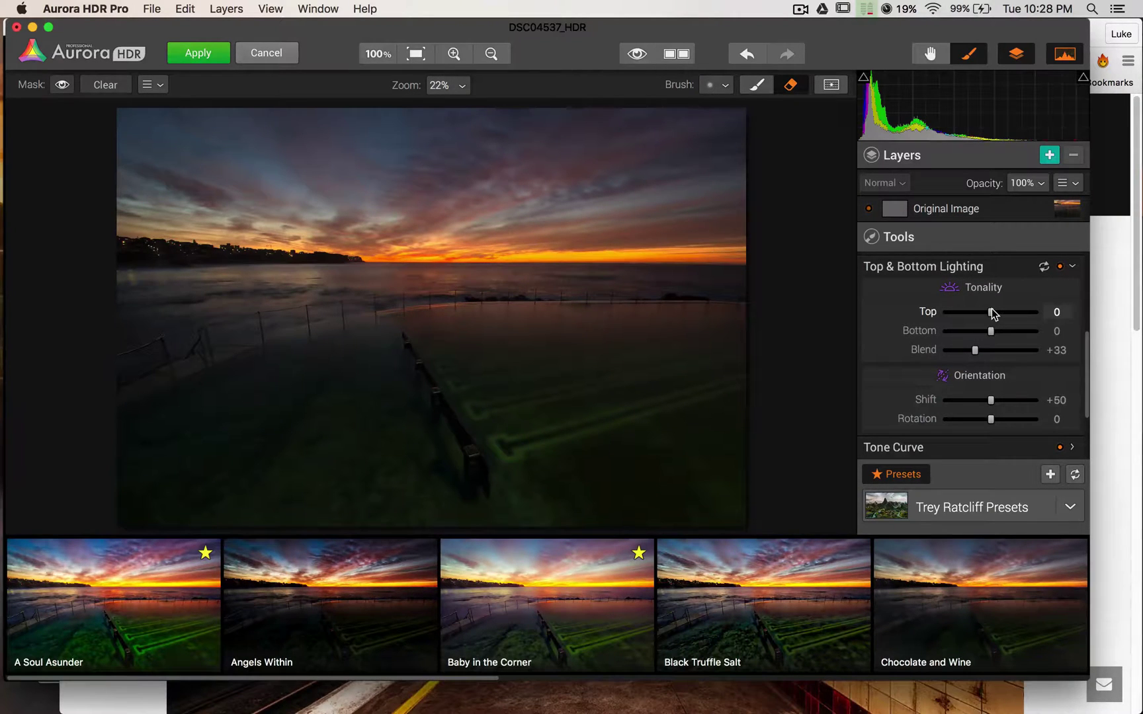
{"action": "mouse_move", "coordinate": [992, 313]}
{"action": "left_mouse_down"}
{"action": "mouse_move", "coordinate": [931, 318]}
{"action": "mouse_move", "coordinate": [979, 321]}
{"action": "left_mouse_up"}
{"action": "left_click_drag", "start_coordinate": [979, 320], "coordinate": [993, 354]}
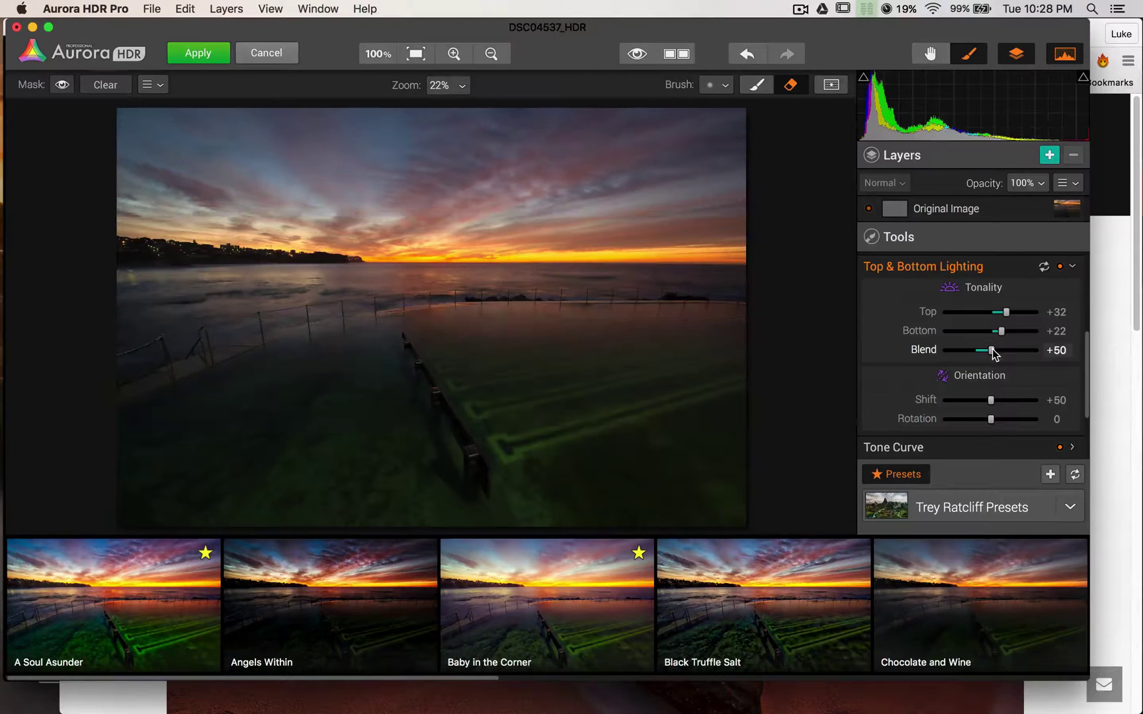
{"action": "mouse_move", "coordinate": [990, 402]}
{"action": "left_mouse_down"}
{"action": "mouse_move", "coordinate": [950, 401]}
{"action": "mouse_move", "coordinate": [1002, 397]}
{"action": "mouse_move", "coordinate": [957, 399]}
{"action": "mouse_move", "coordinate": [992, 377]}
{"action": "mouse_move", "coordinate": [982, 387]}
{"action": "mouse_move", "coordinate": [995, 423]}
{"action": "left_mouse_up"}
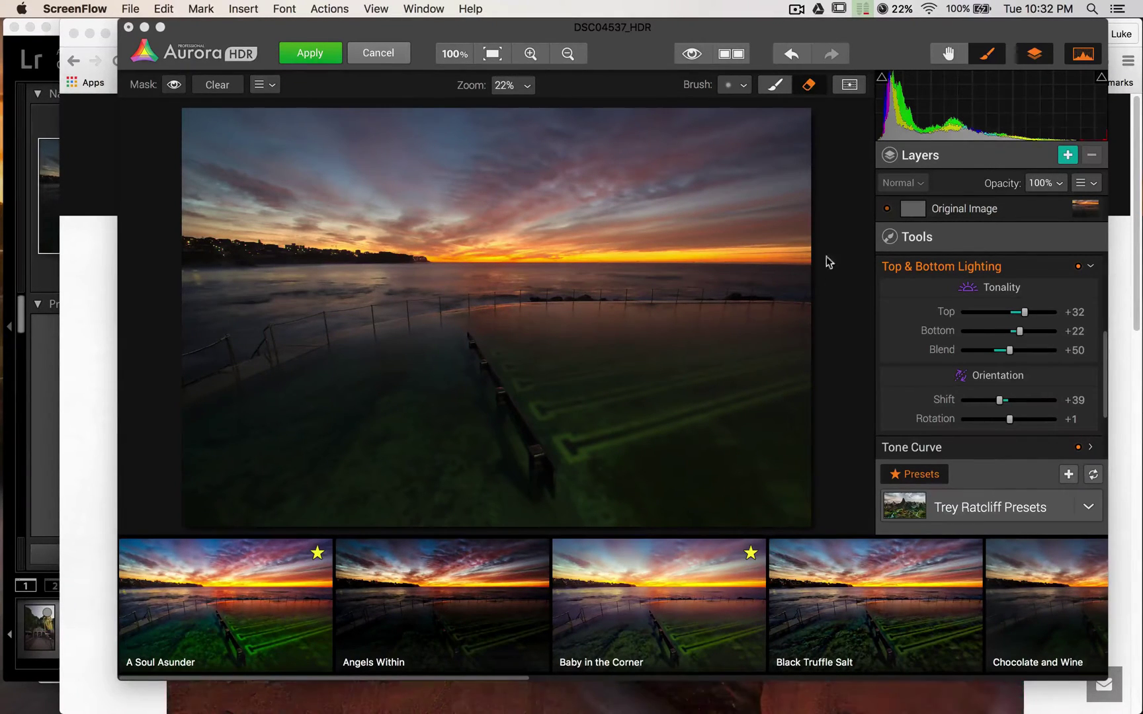
{"action": "left_click_drag", "start_coordinate": [1102, 383], "coordinate": [1108, 278]}
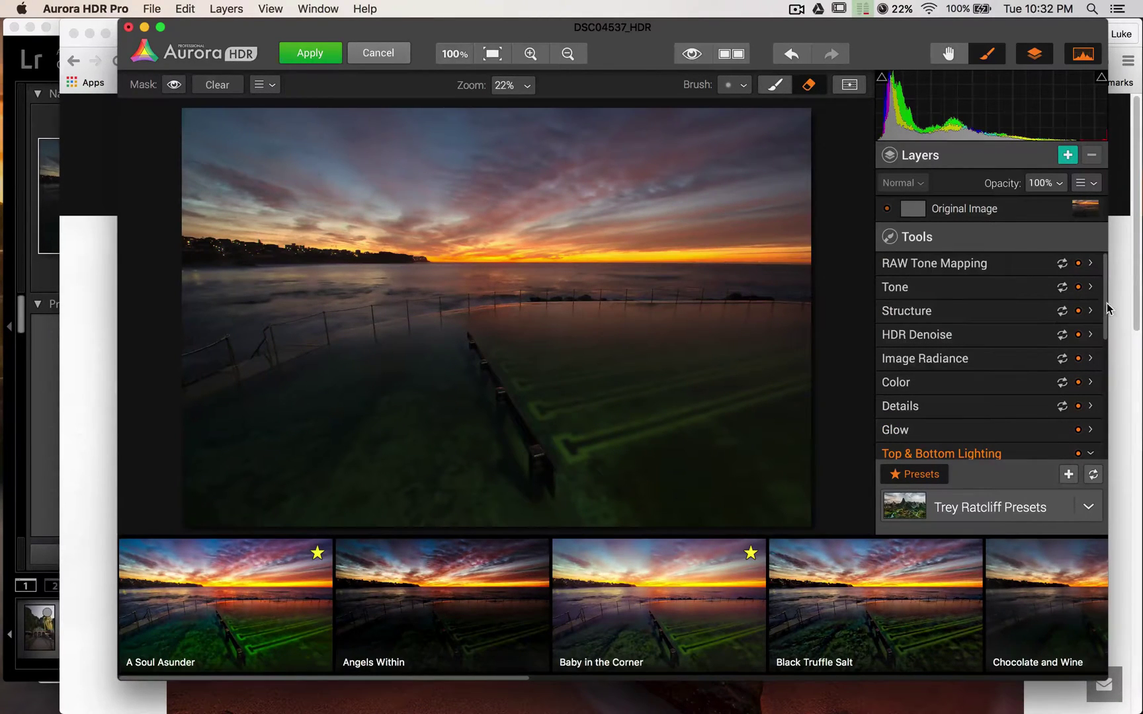
{"action": "scroll", "coordinate": [1108, 311], "scroll_direction": "down", "scroll_amount": 2}
{"action": "scroll", "coordinate": [1108, 322], "scroll_direction": "down", "scroll_amount": 2}
{"action": "scroll", "coordinate": [1108, 298], "scroll_direction": "up", "scroll_amount": 4}
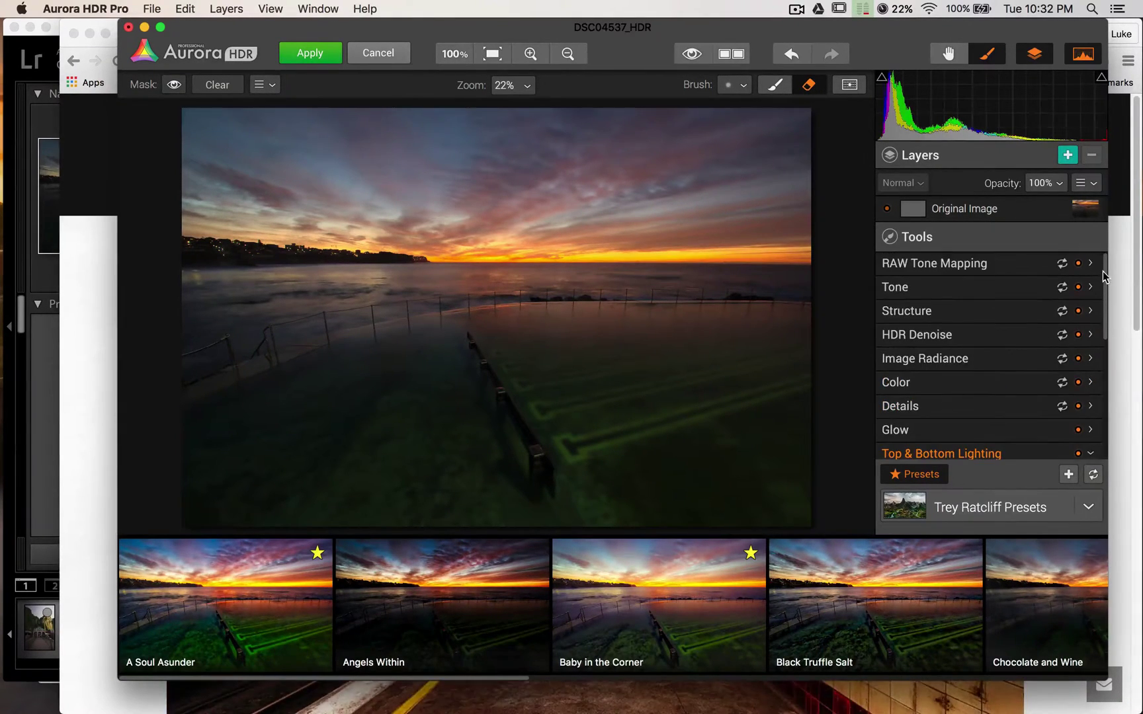
{"action": "scroll", "coordinate": [1103, 316], "scroll_direction": "down", "scroll_amount": 1}
{"action": "mouse_move", "coordinate": [1103, 316]}
{"action": "left_mouse_down"}
{"action": "mouse_move", "coordinate": [1106, 430]}
{"action": "mouse_move", "coordinate": [1108, 298]}
{"action": "left_mouse_up"}
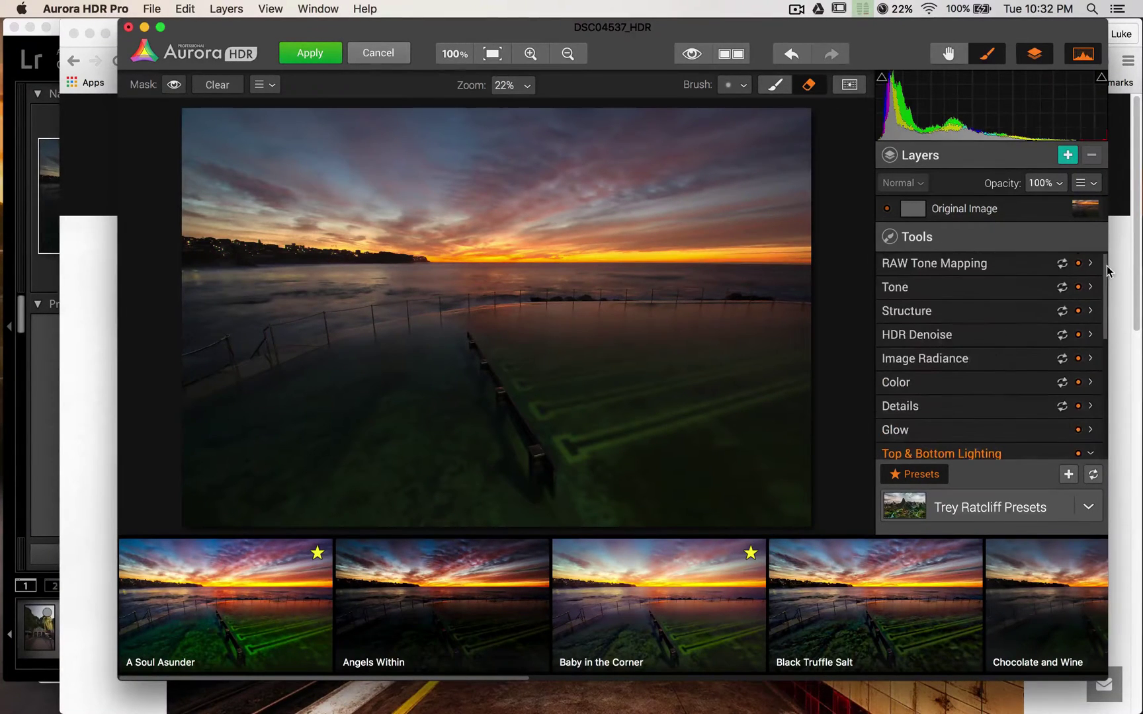